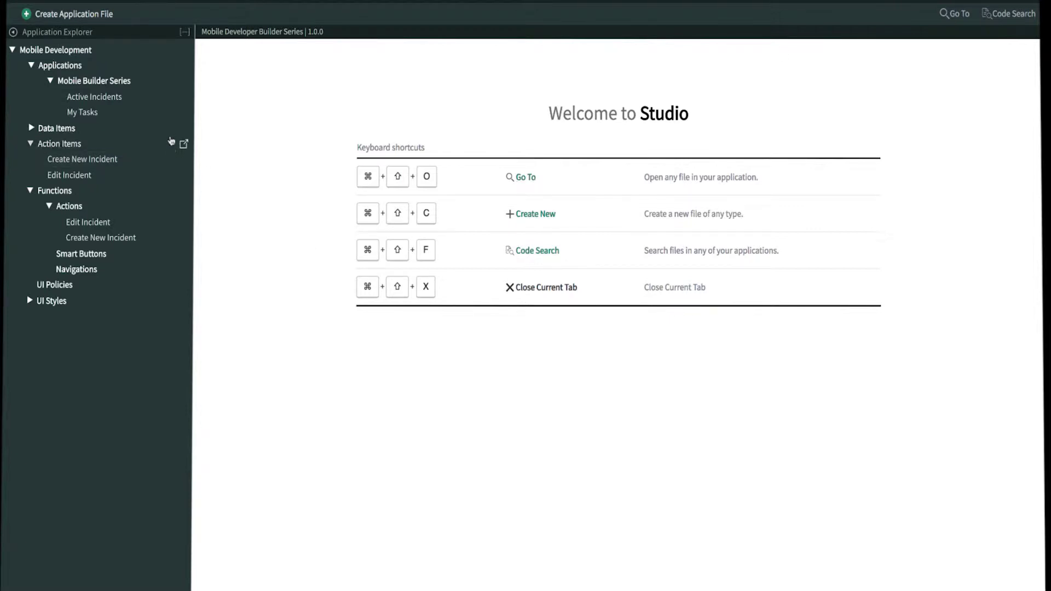
Add a Script-type action item named 'Reject' with 'Use current record as condition' ticked.
click(184, 143)
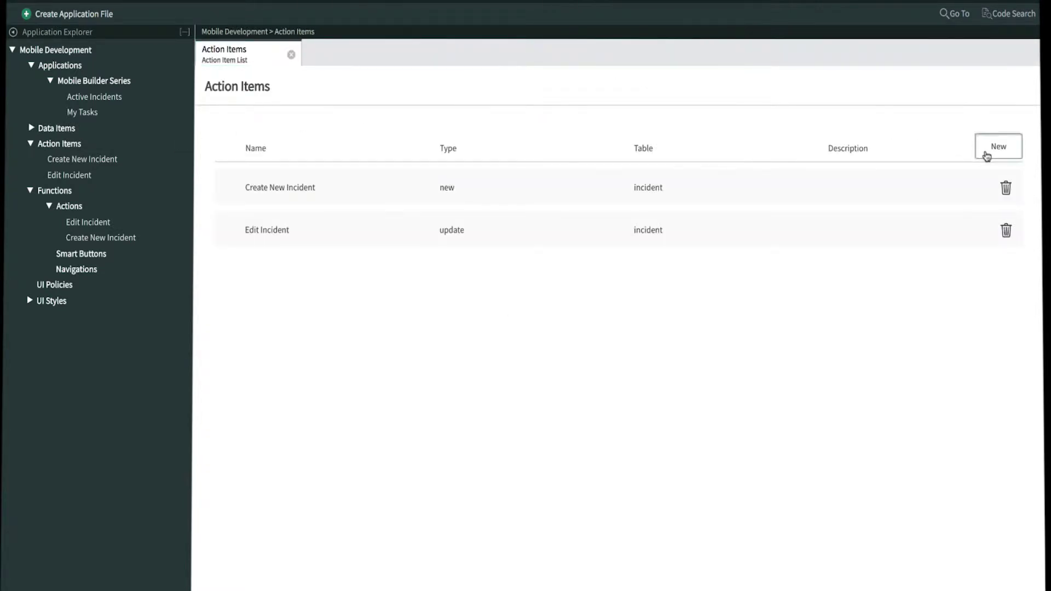
click(986, 151)
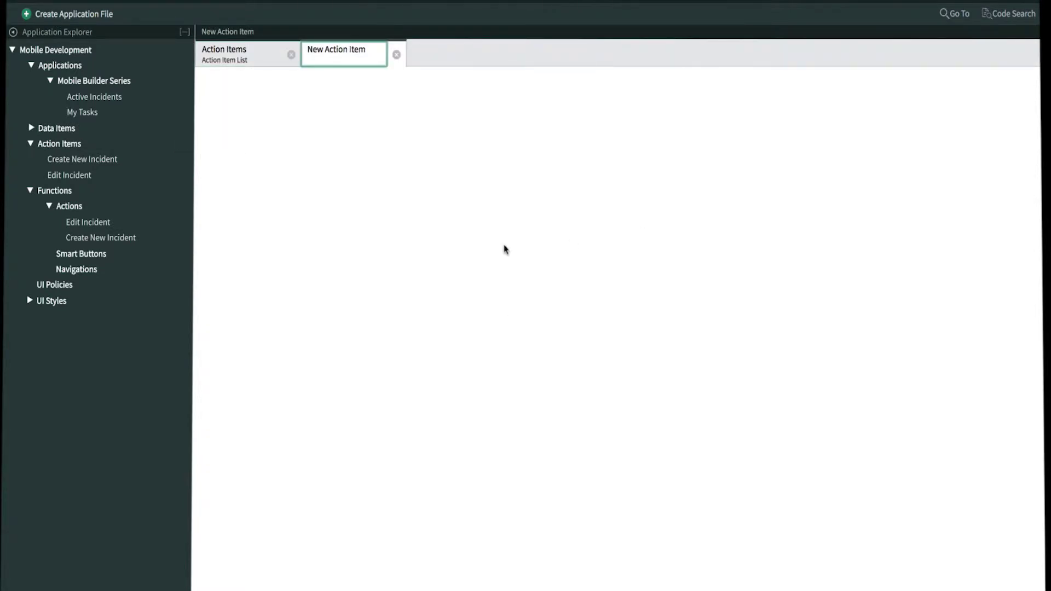
click(488, 108)
text(Reje)
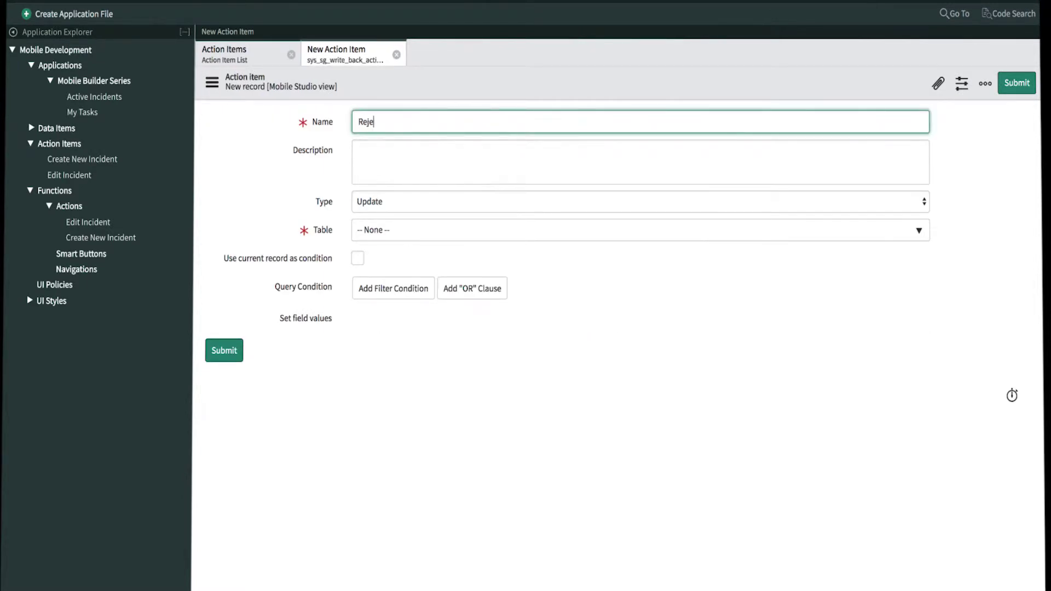
text(ct)
click(423, 209)
click(394, 232)
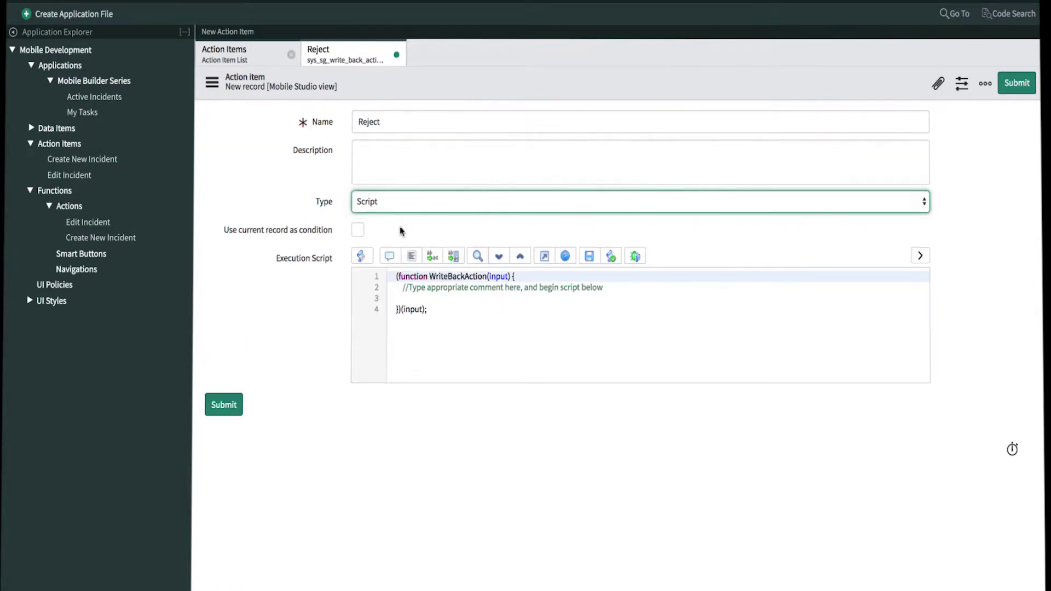
click(357, 231)
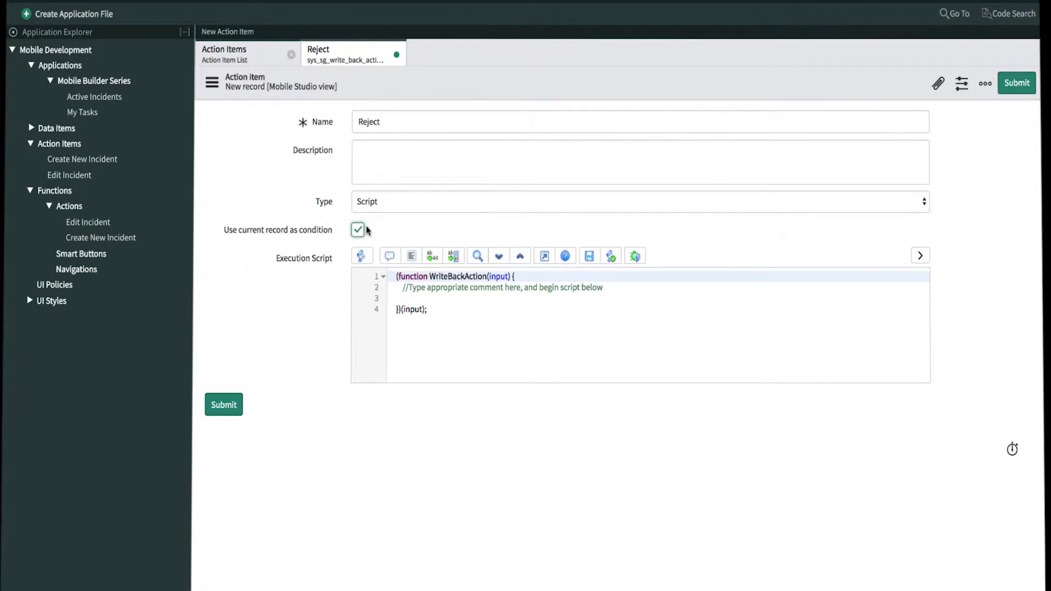
Overwrite the Execution Script template with the WriteBackAction reject script and submit the item.
drag(441, 329, 357, 228)
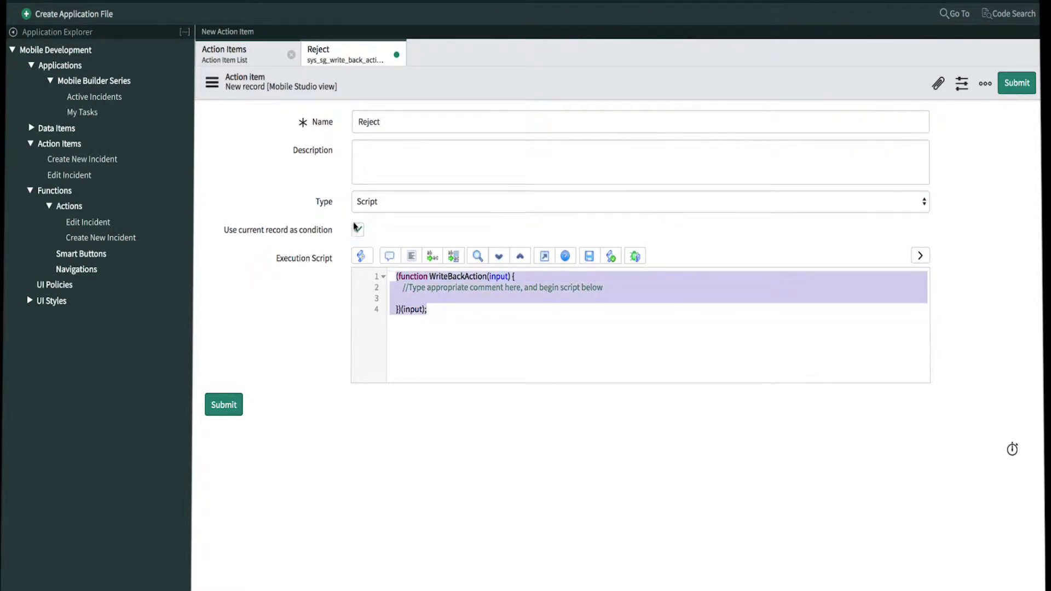
key(ctrl+v)
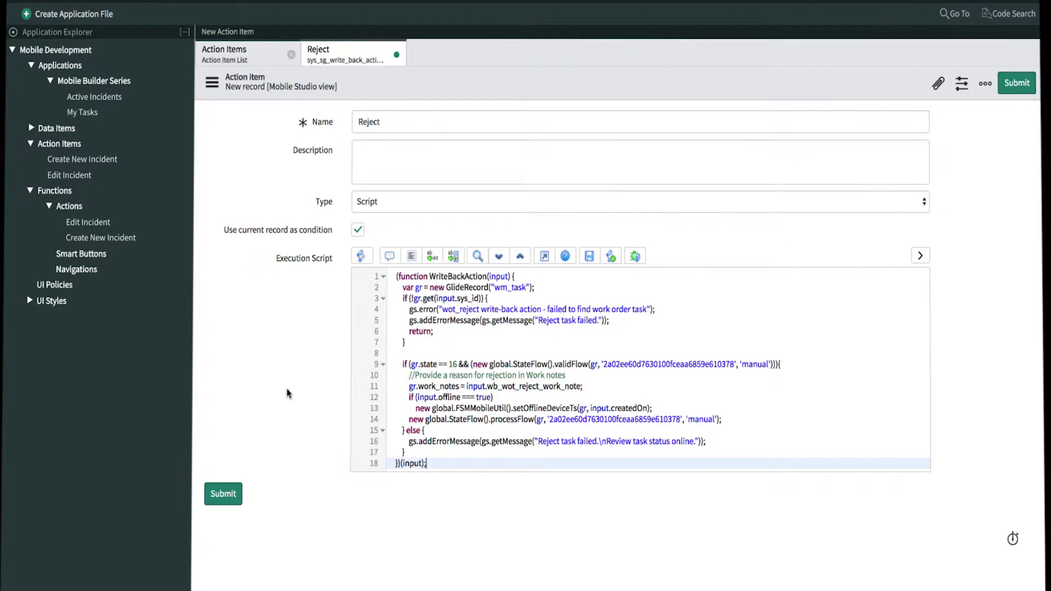
click(219, 495)
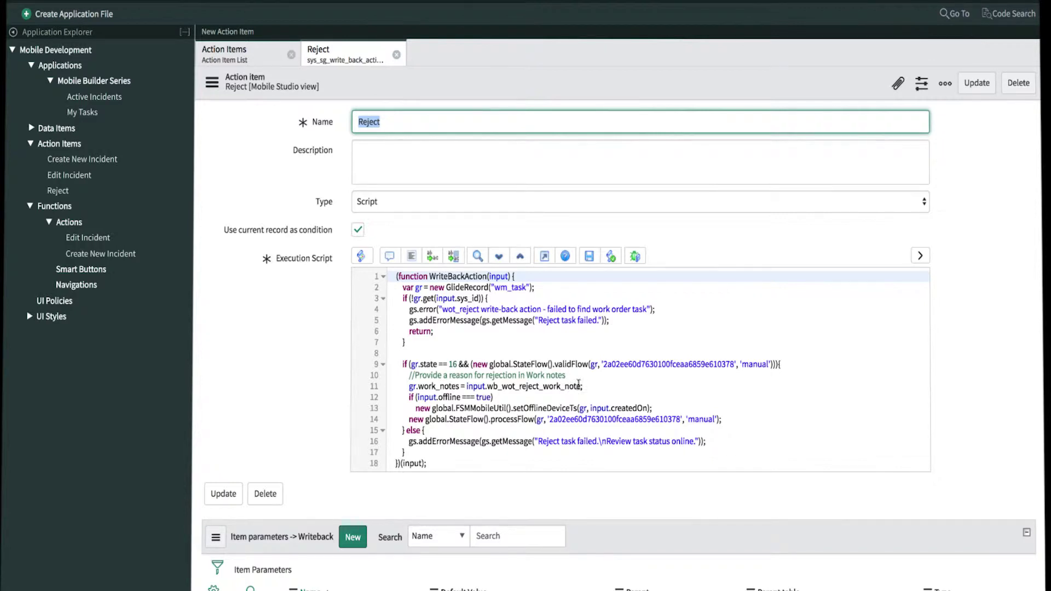
Copy wb_wot_reject_work_note from script line 11 and save it as a new item parameter.
drag(582, 386, 489, 388)
key(ctrl+c)
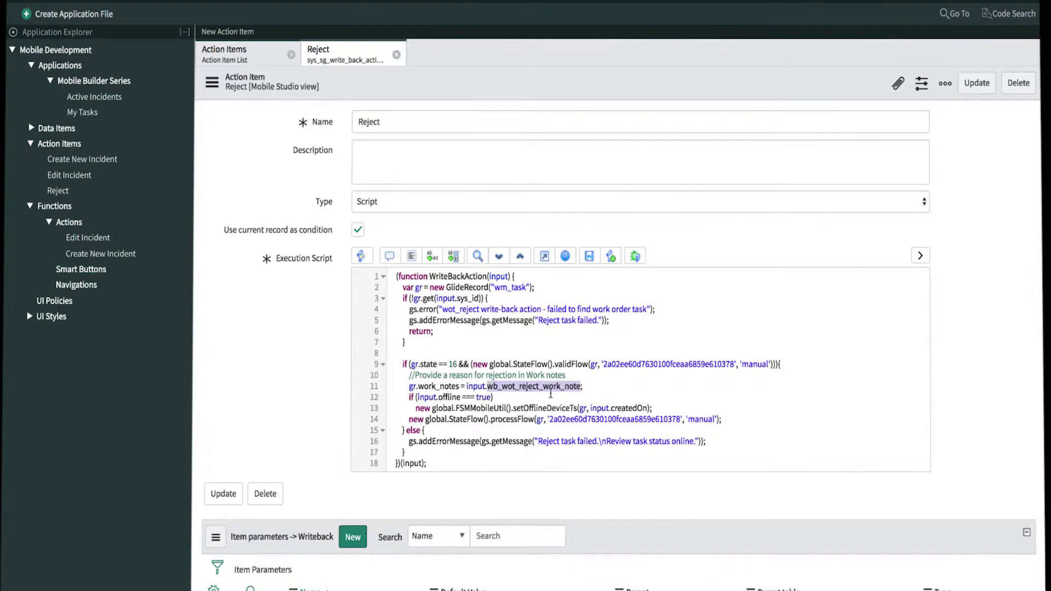
scroll(308, 432, down, 2)
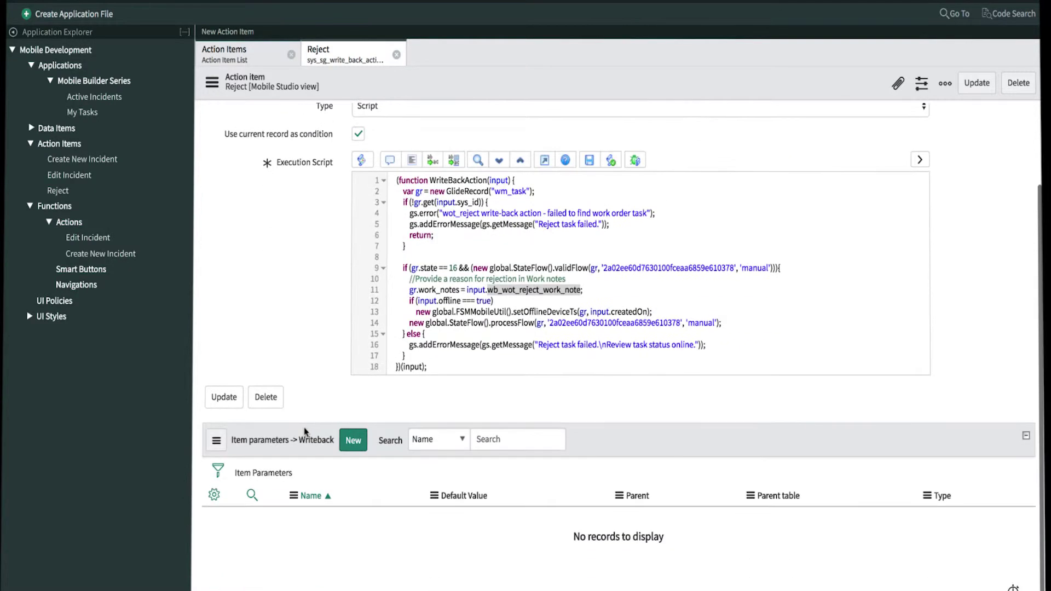
click(353, 443)
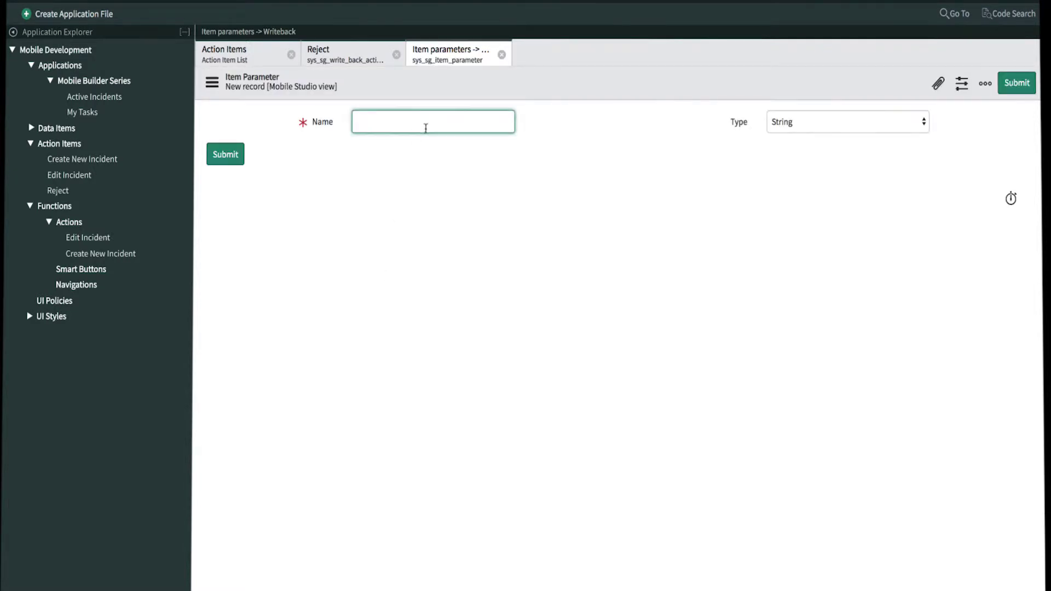
key(ctrl+v)
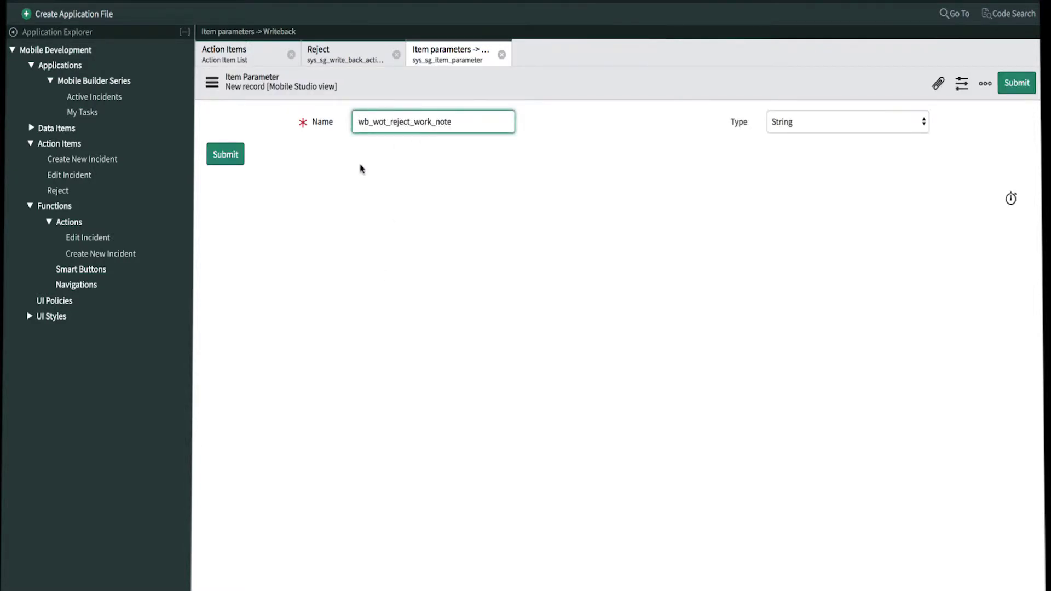
click(235, 163)
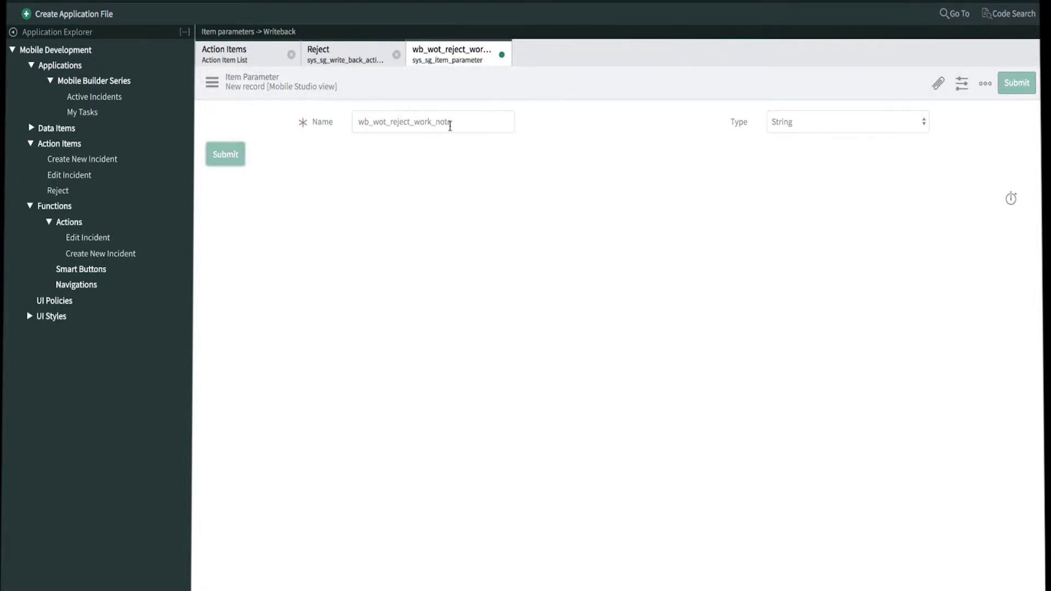
Return to Reject, refresh its item parameters list, and go to the function actions list.
click(502, 55)
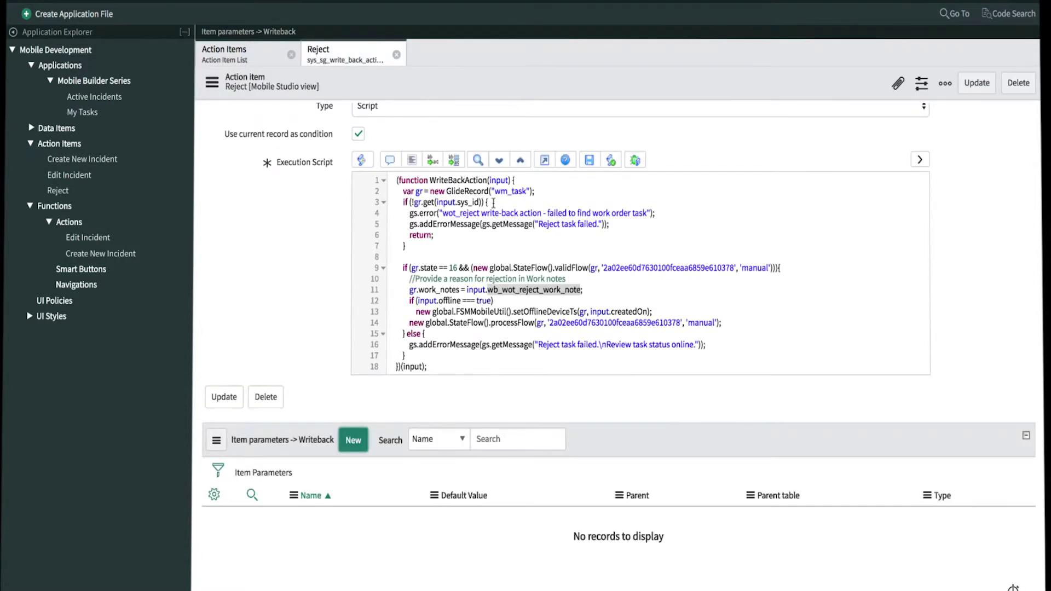
click(264, 474)
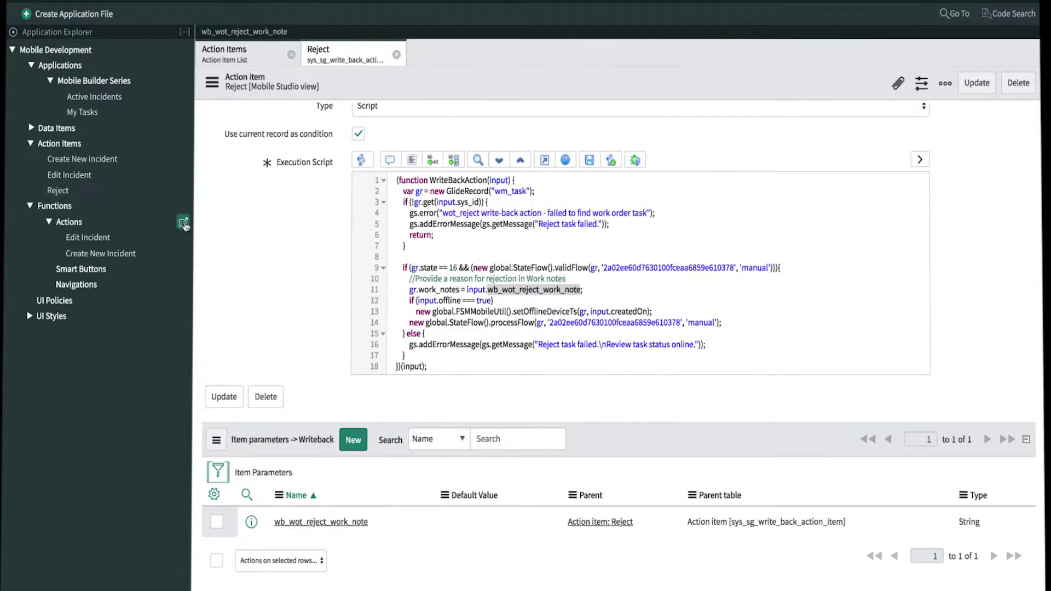
click(184, 222)
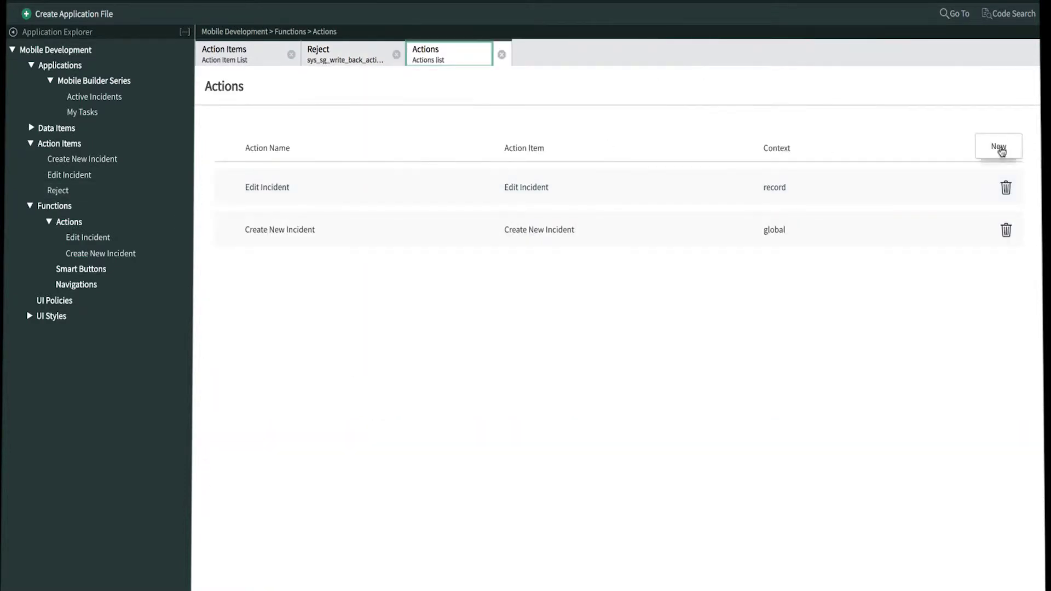
Create a new function action named 'Reject' linked to the Reject action item.
click(997, 149)
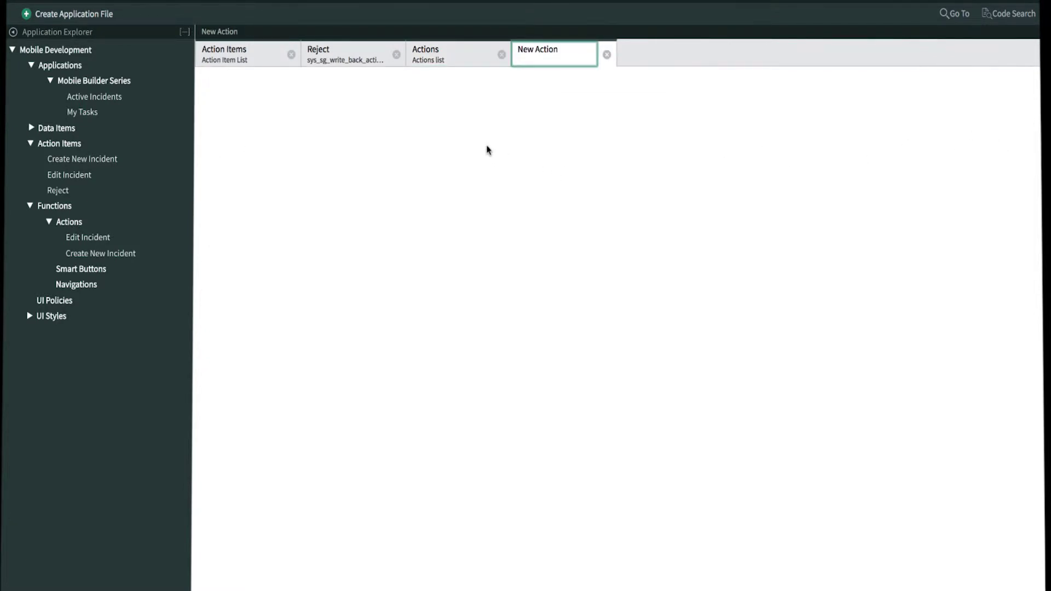
click(475, 121)
text(Reject)
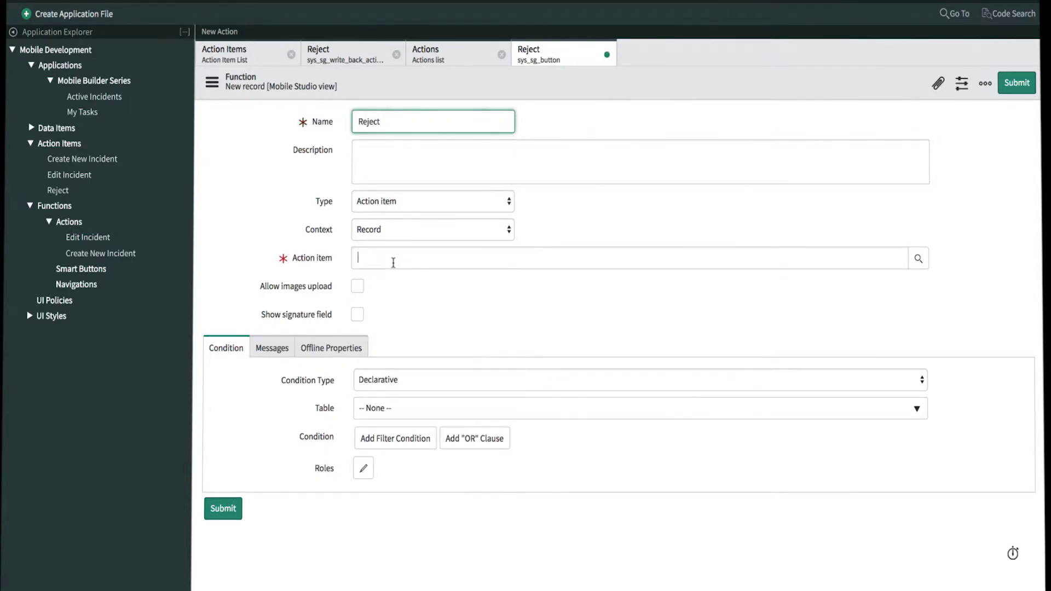
click(392, 260)
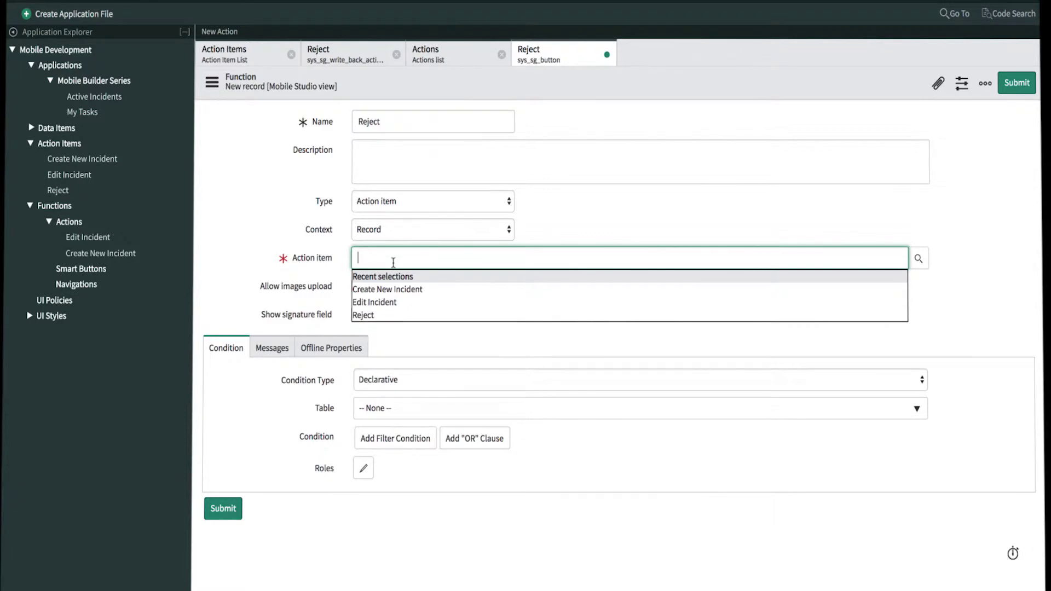
text(reje)
click(379, 290)
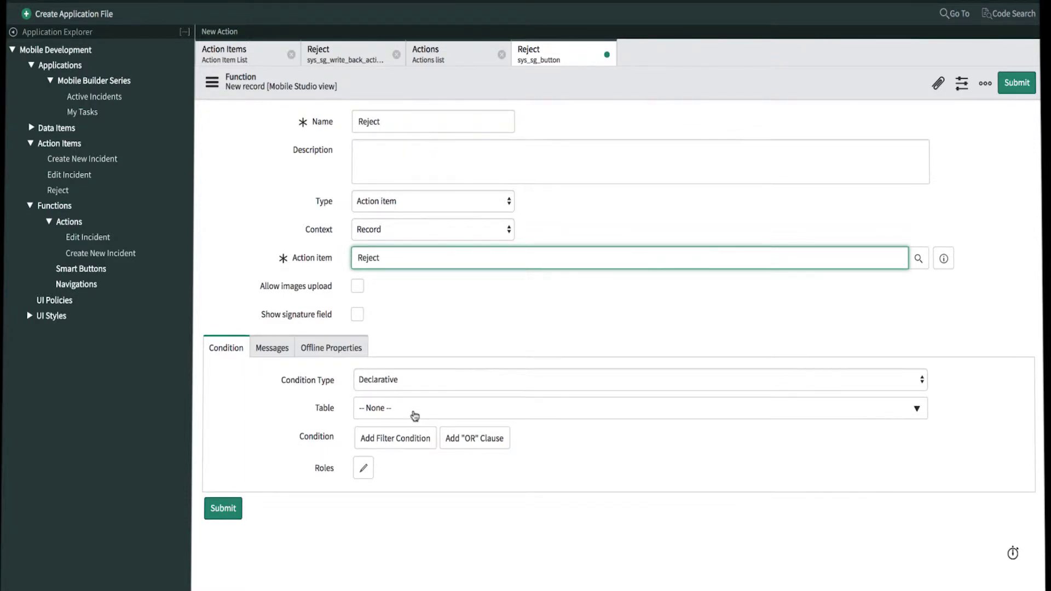
Condition it on wm_task Assigned to 'is (dynamic)' Me and submit the function.
click(415, 414)
text(wm_task)
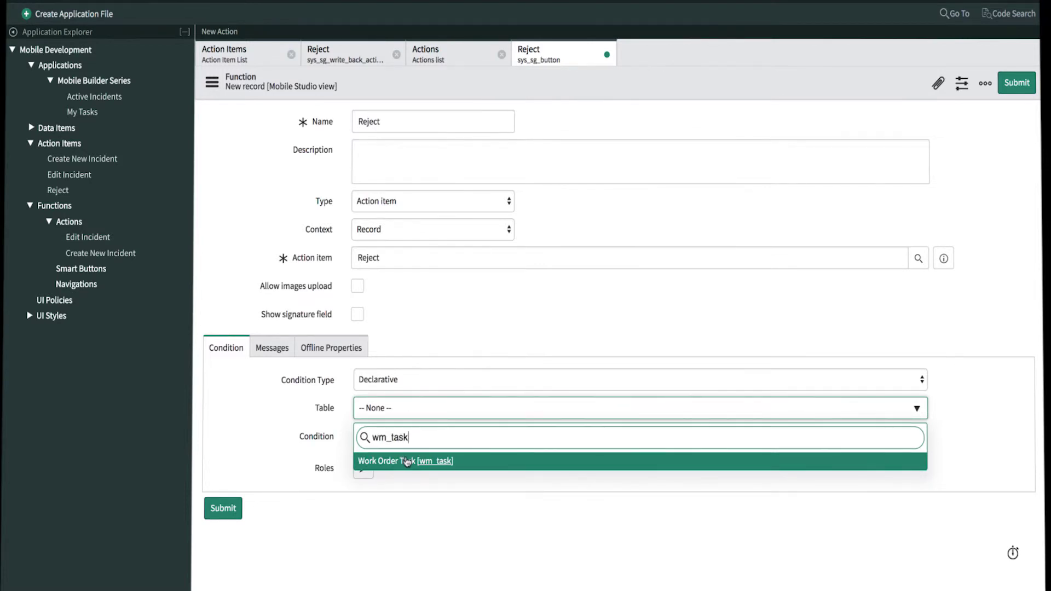
click(406, 461)
click(418, 508)
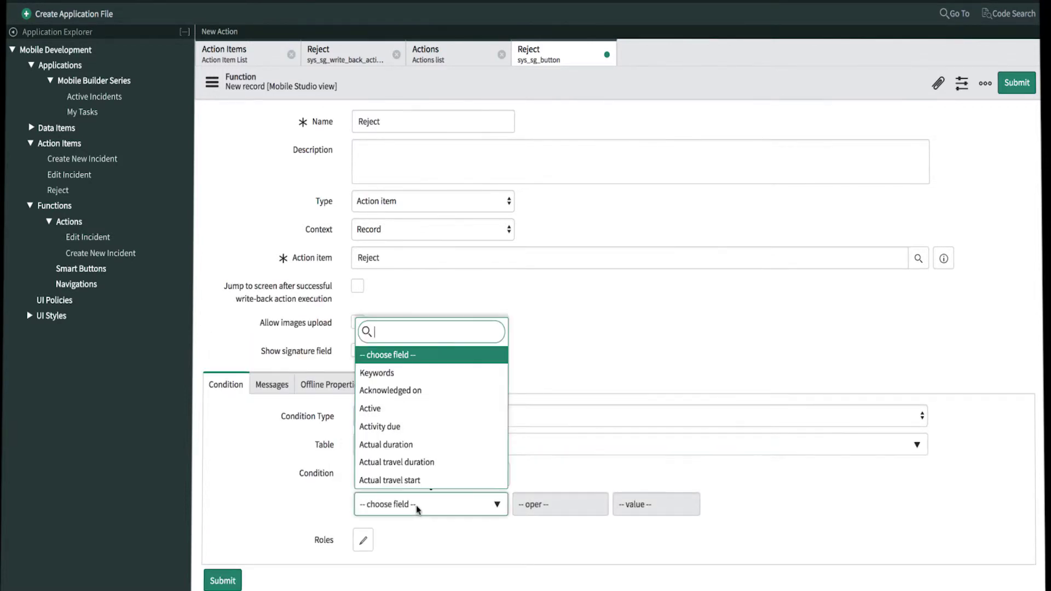
text(assigned)
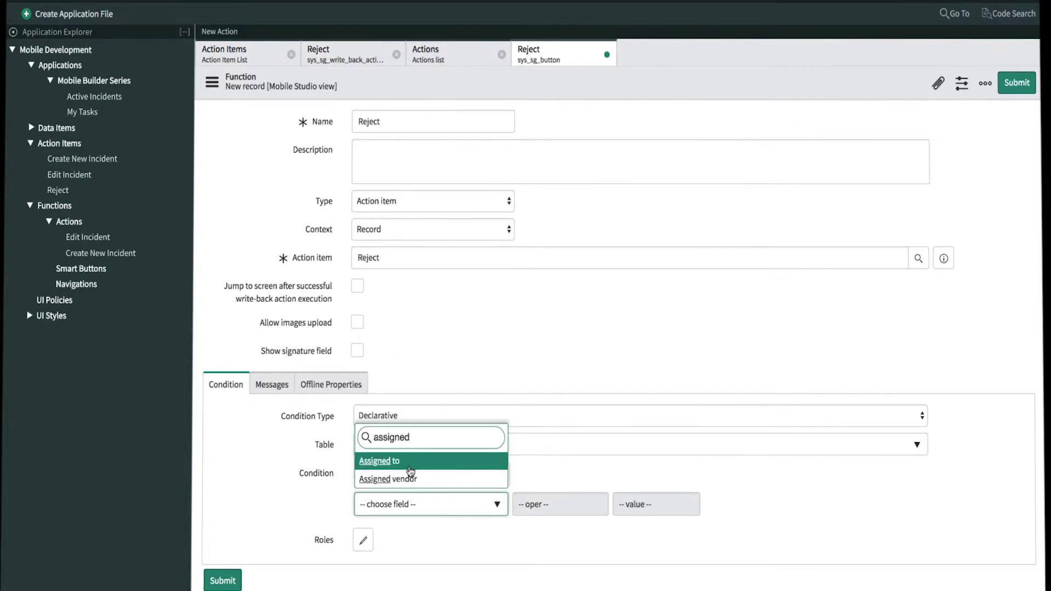
click(411, 462)
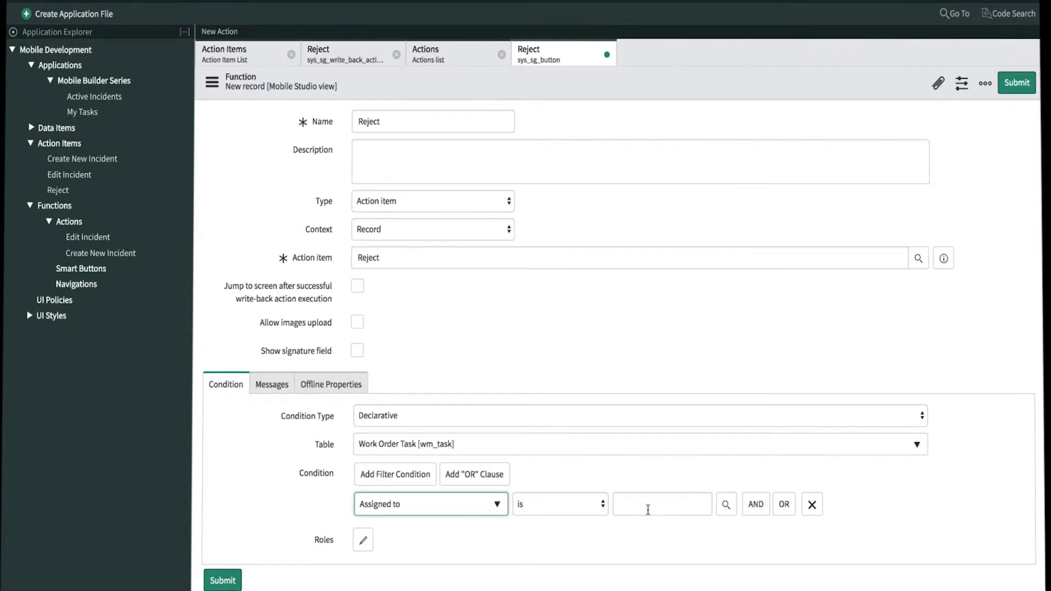
click(646, 509)
click(559, 504)
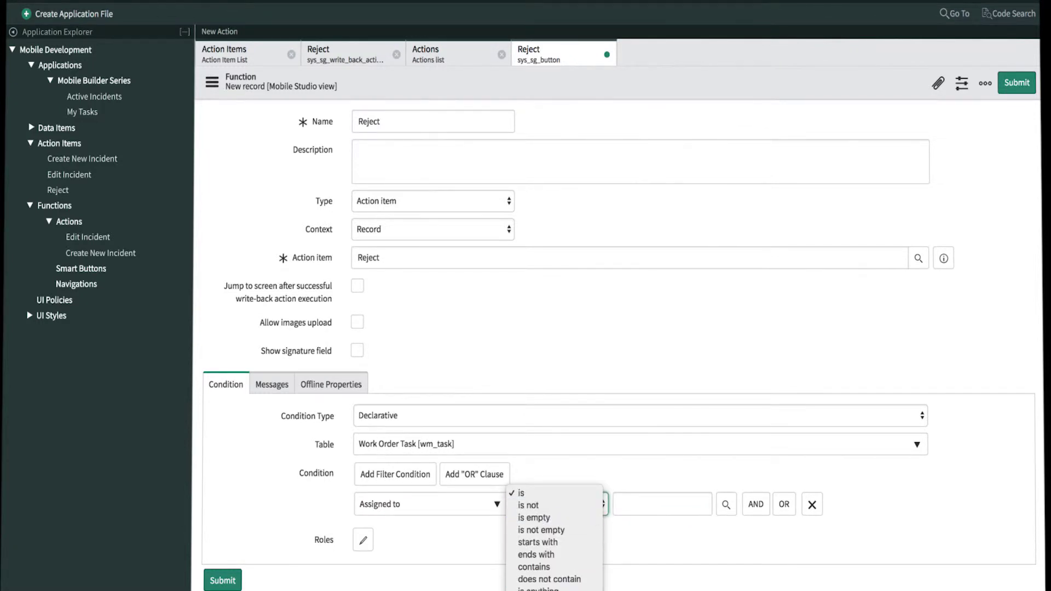
click(574, 533)
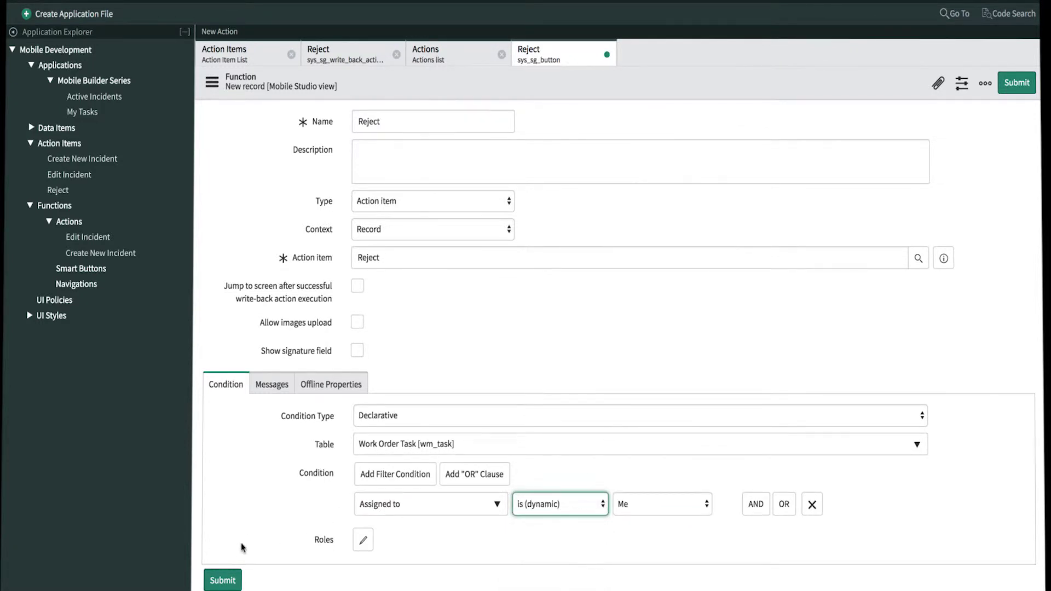
click(231, 581)
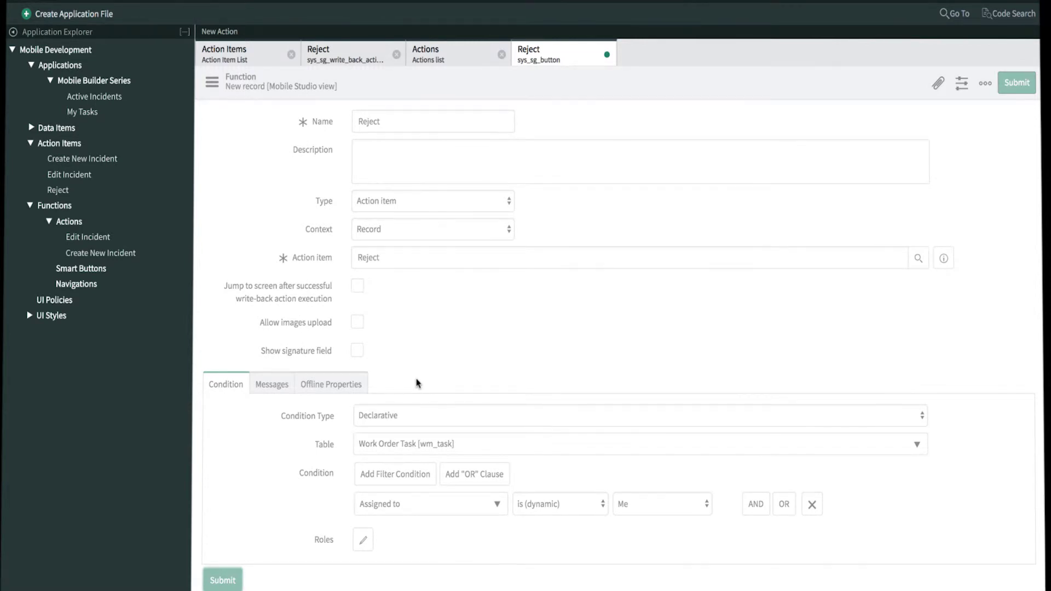
scroll(365, 363, down, 4)
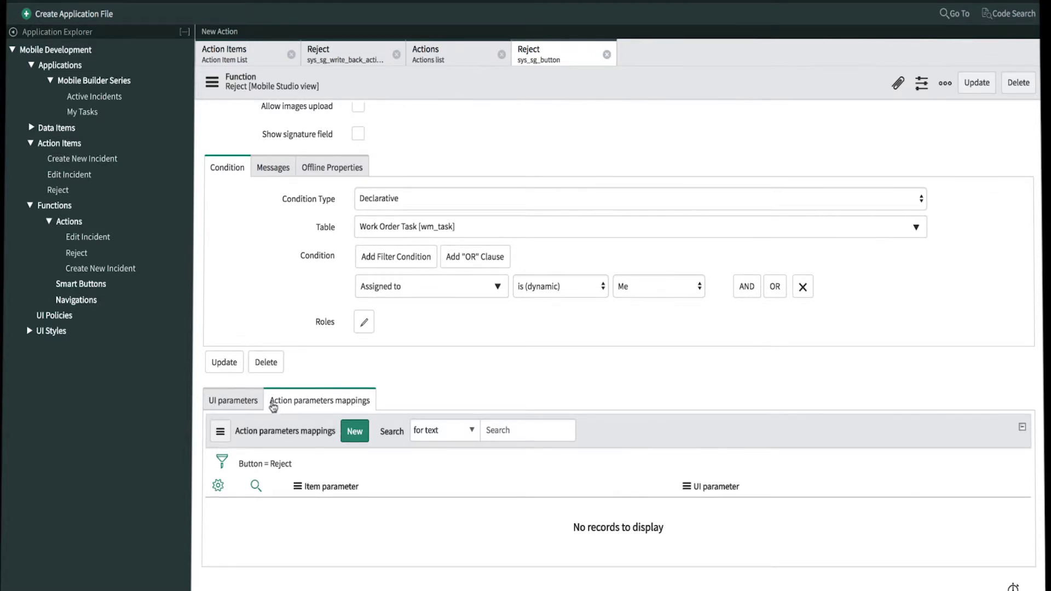
Create a mandatory UI parameter 'Reject Reason' with Popup input style.
click(235, 404)
click(305, 432)
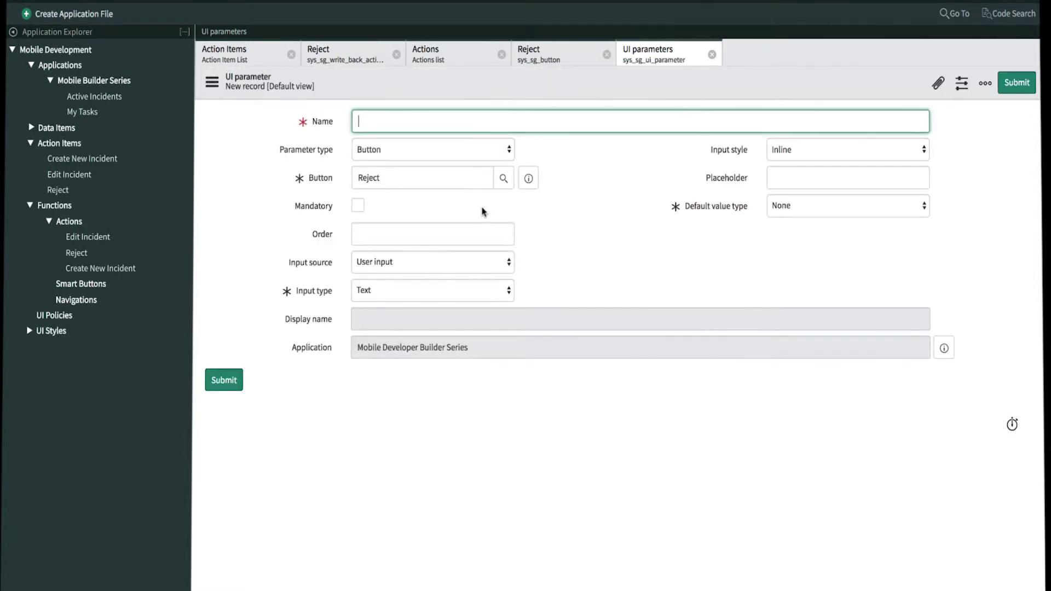
text(Reject Reason)
click(358, 207)
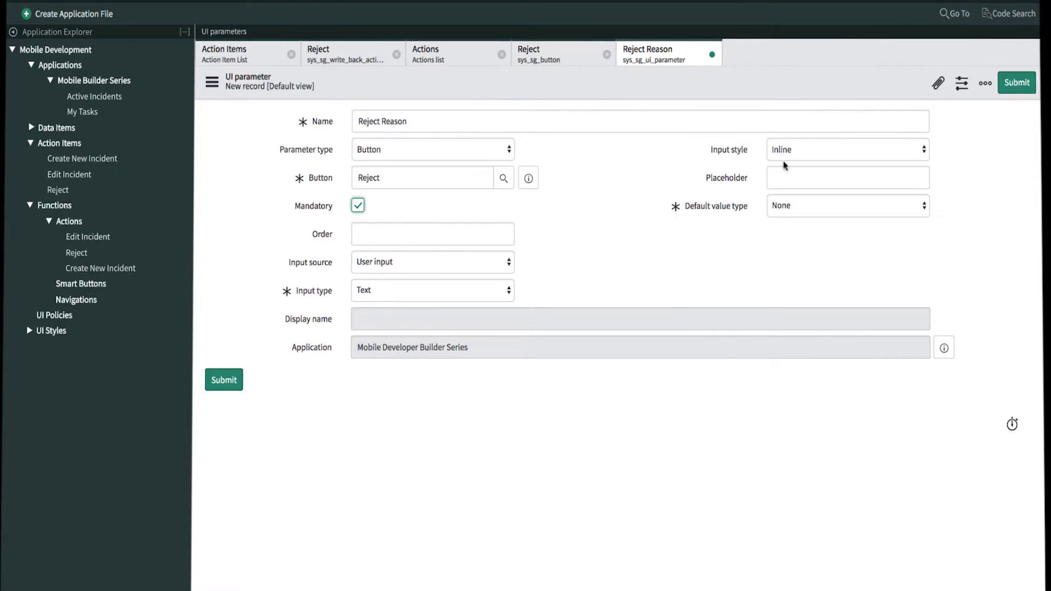
click(814, 153)
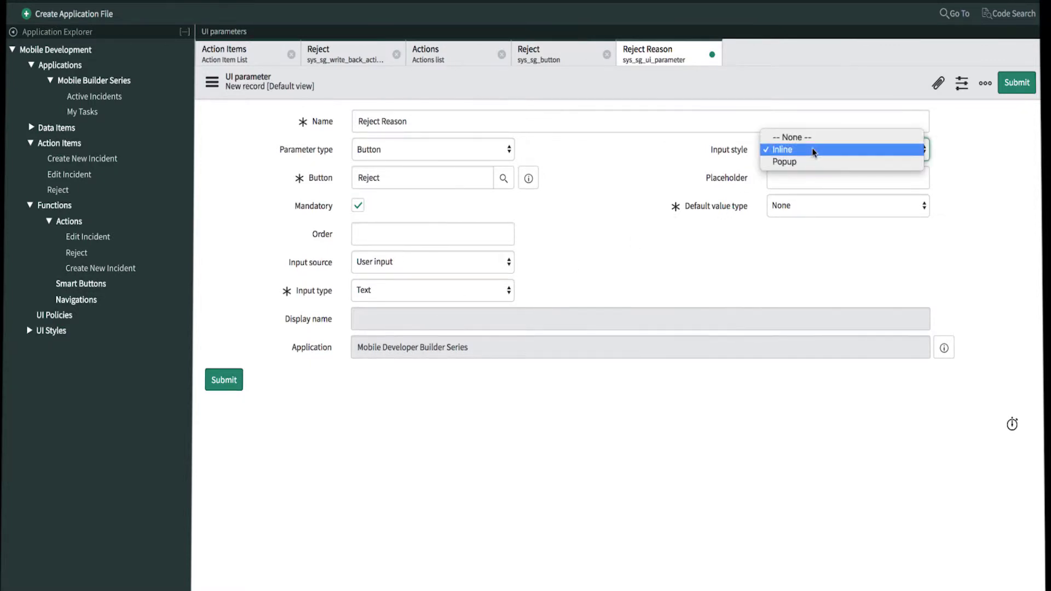
click(802, 163)
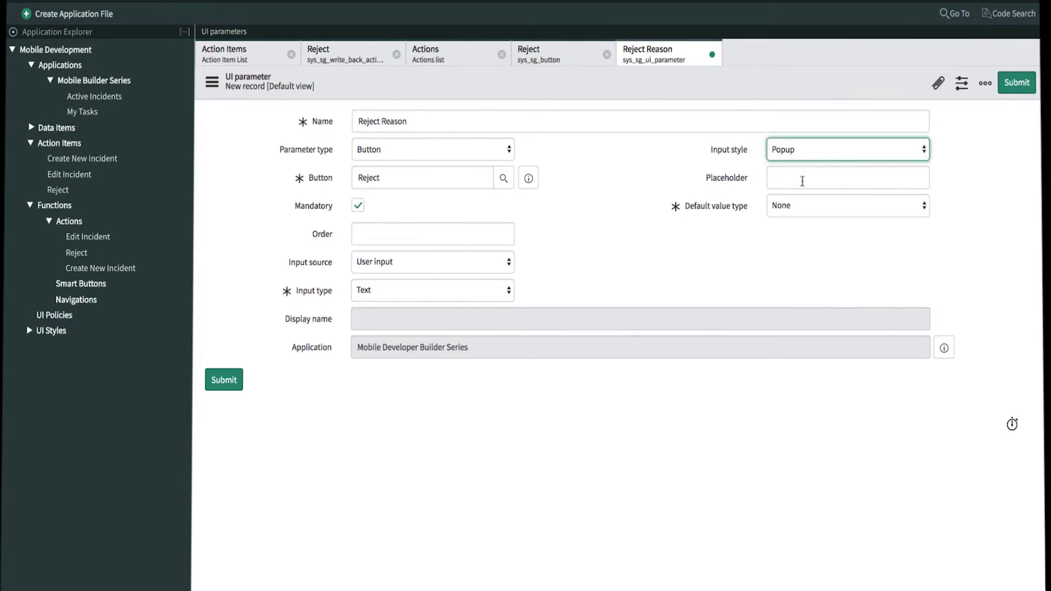
Give it a placeholder asking for a reason for rejection, save, and confirm it is listed.
click(802, 184)
text(Provide for)
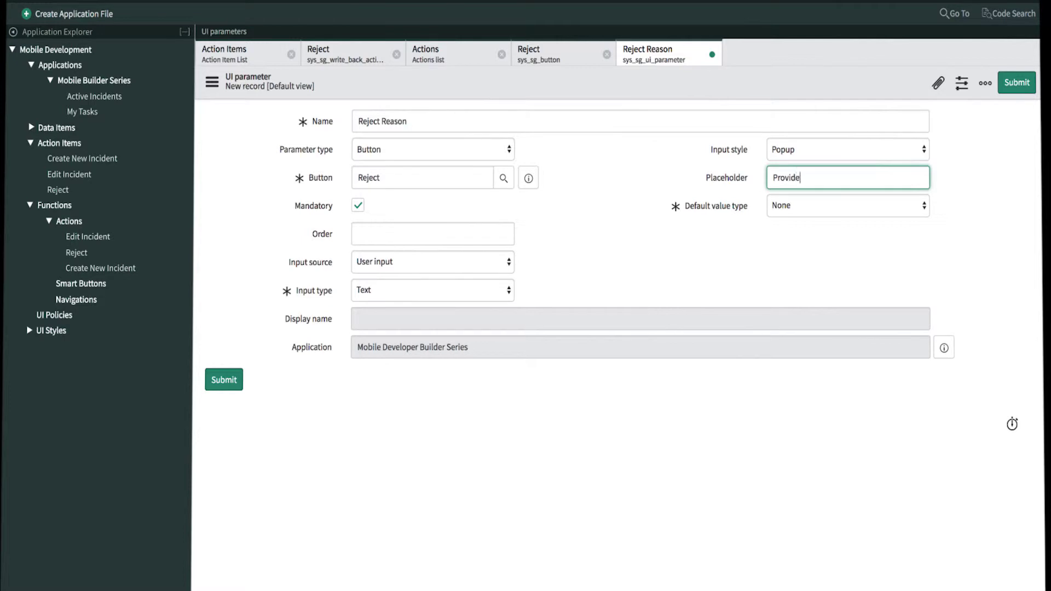
key(BackSpace)
key(BackSpace)
key(BackSpace)
text(for rejection)
click(1017, 82)
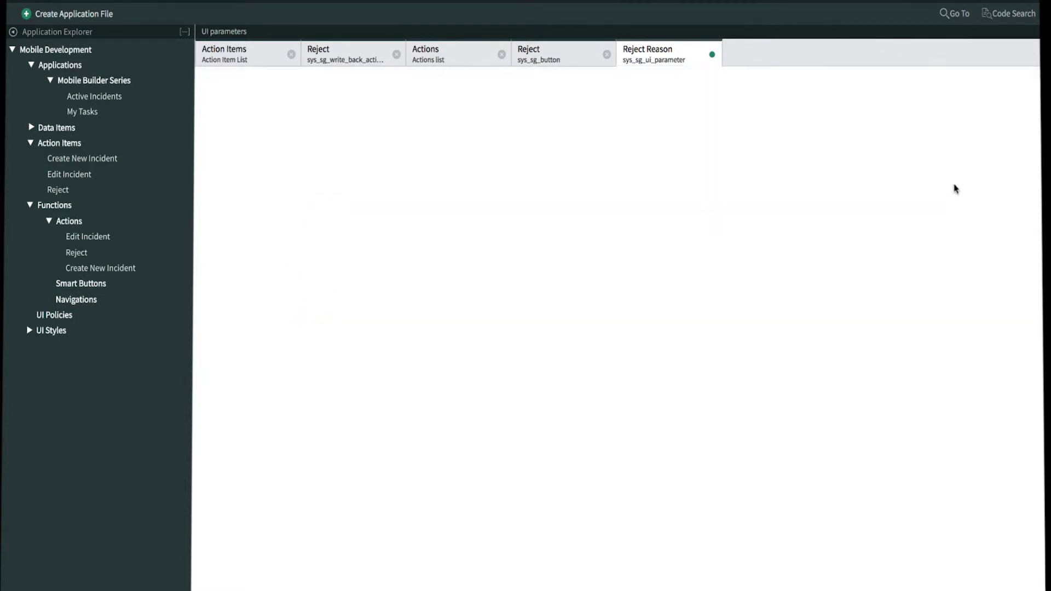
click(713, 54)
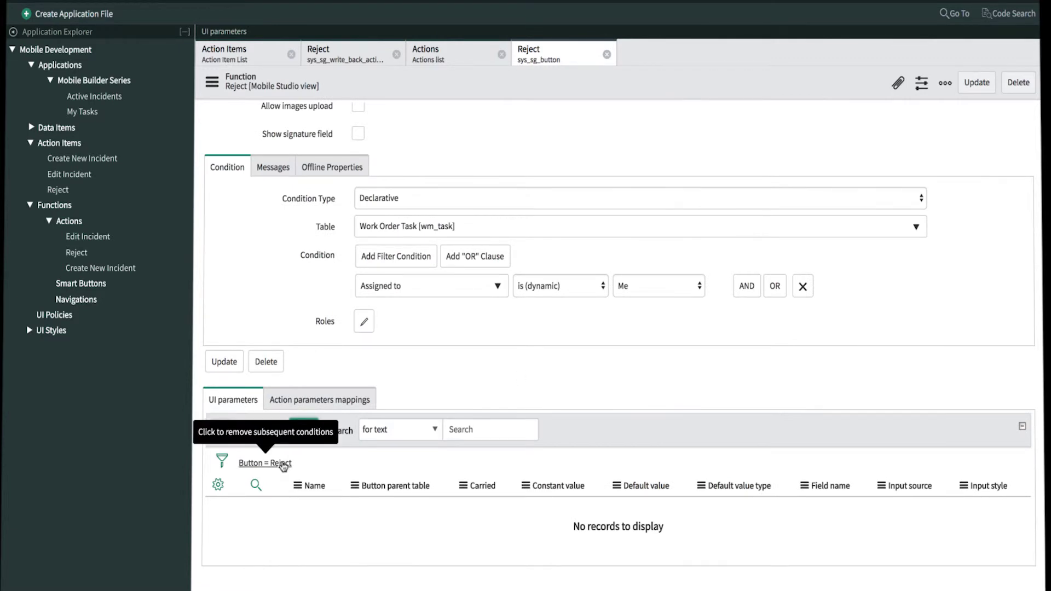
click(282, 463)
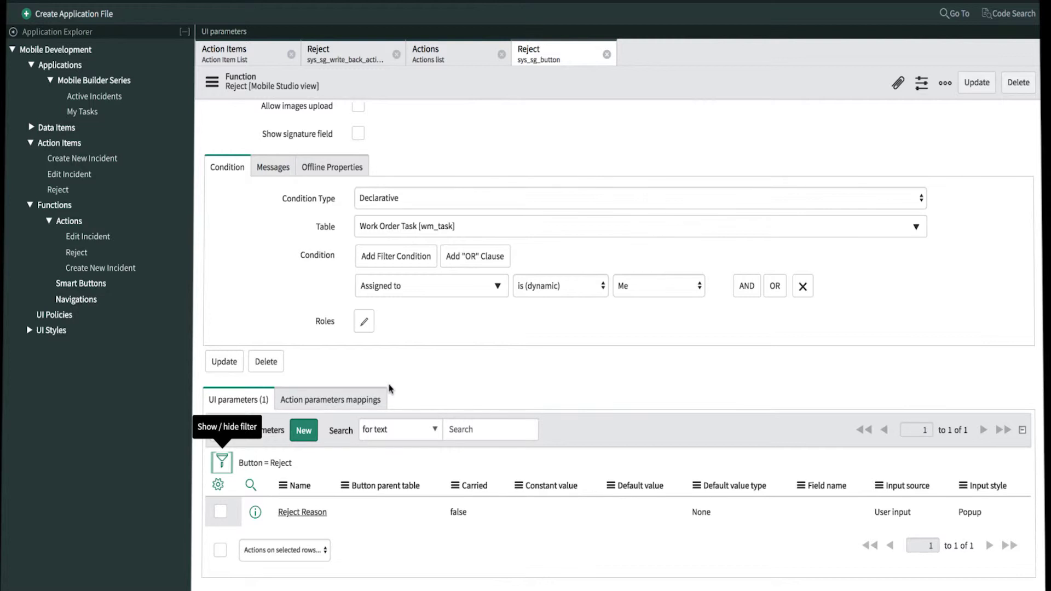
click(322, 406)
Map item parameter wb_wot_reject_work_note to UI parameter Reject Reason and submit the mapping.
click(355, 430)
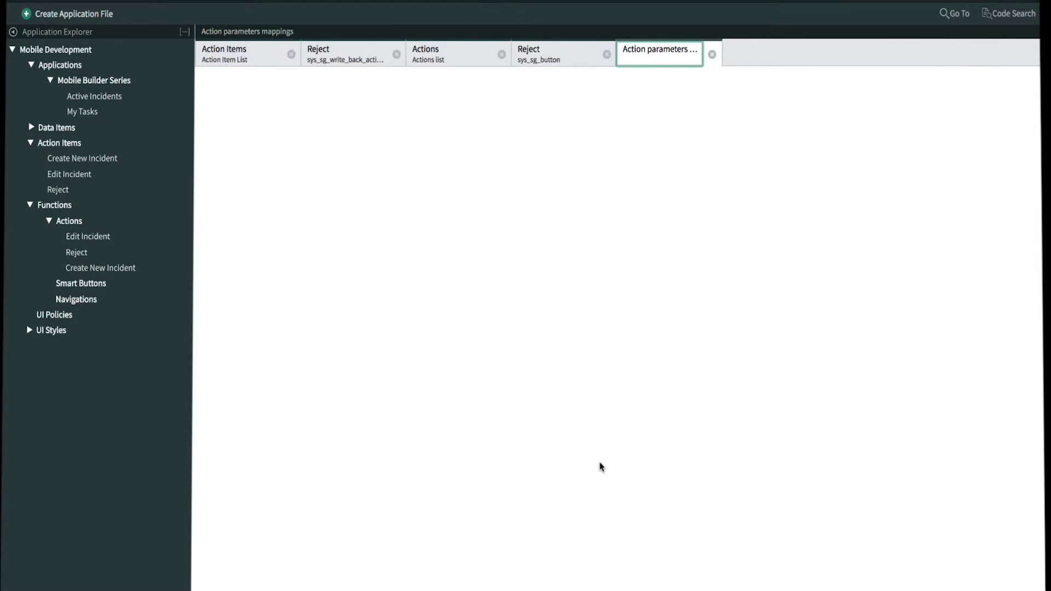
click(547, 147)
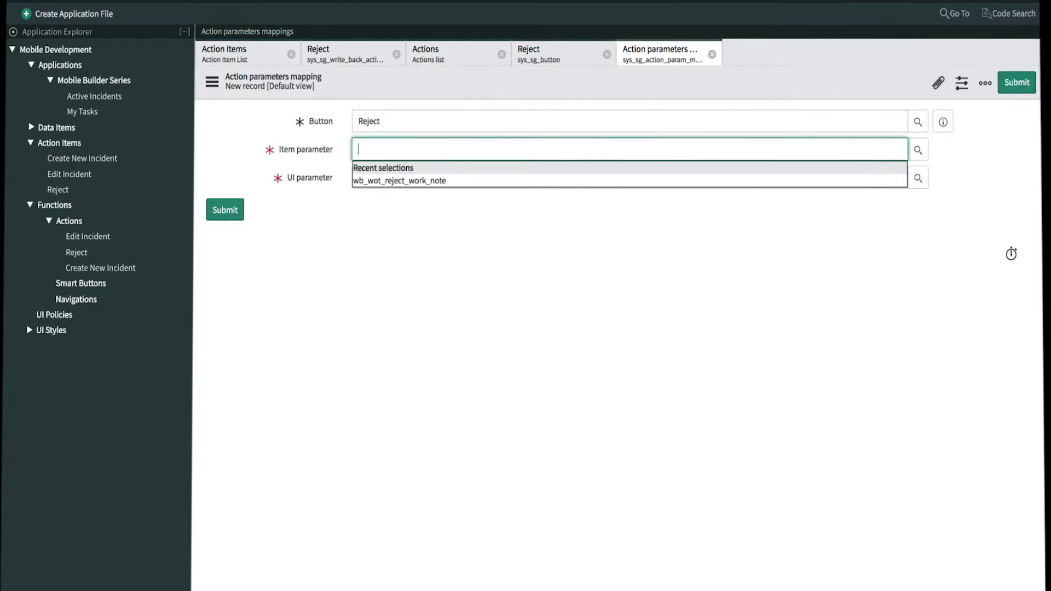
text(wb_wot)
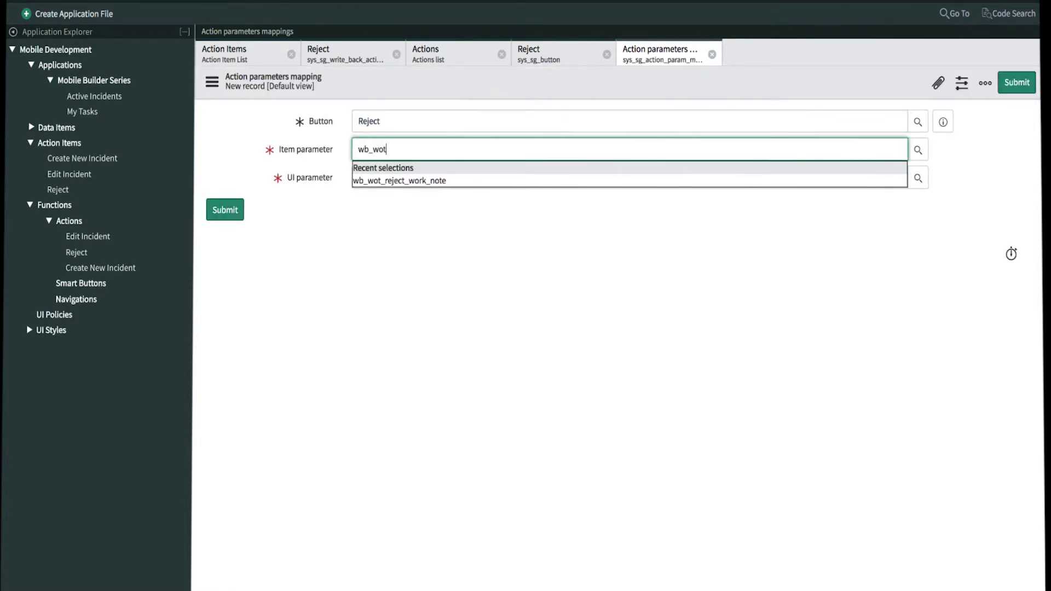
click(474, 181)
click(466, 179)
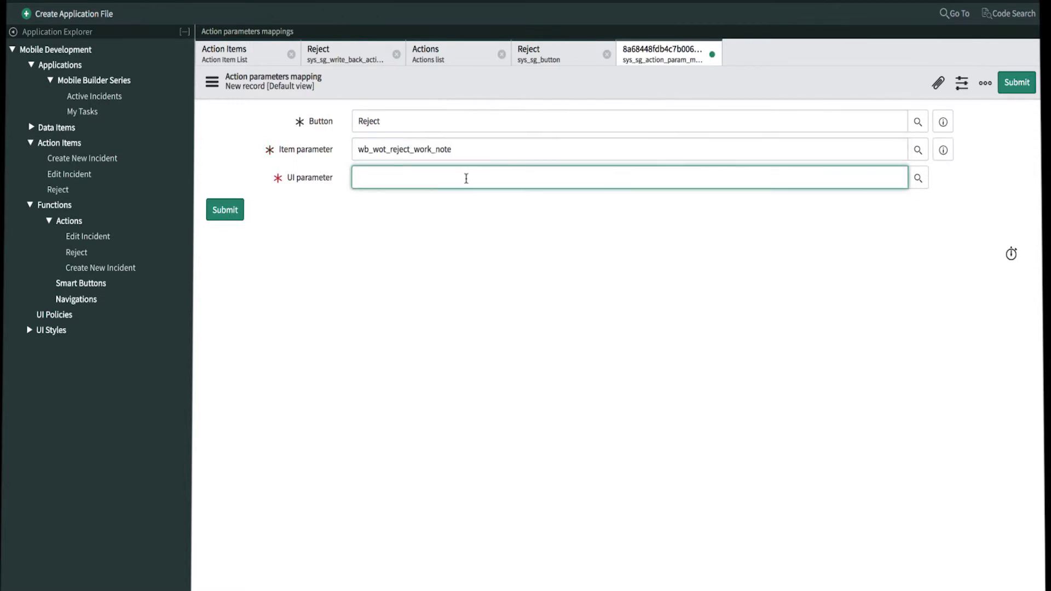
text(reje)
click(434, 197)
click(235, 209)
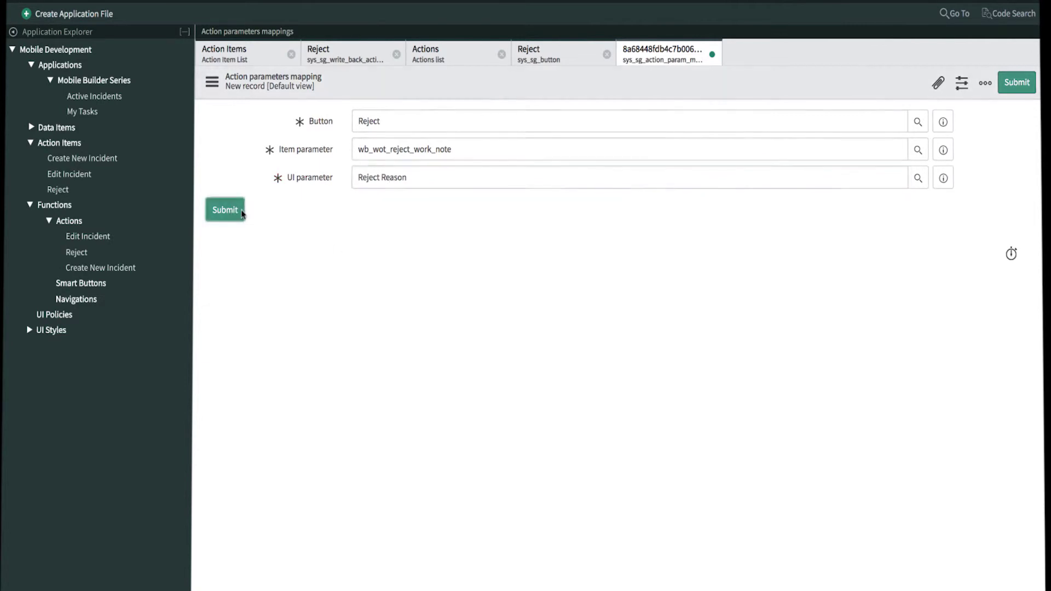
click(711, 54)
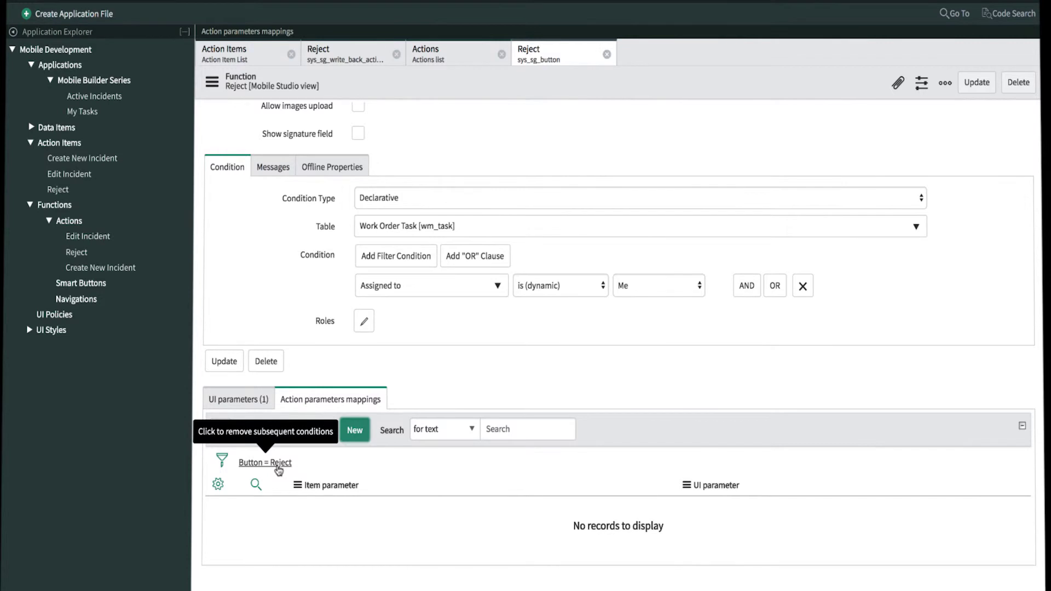
scroll(463, 483, down, 1)
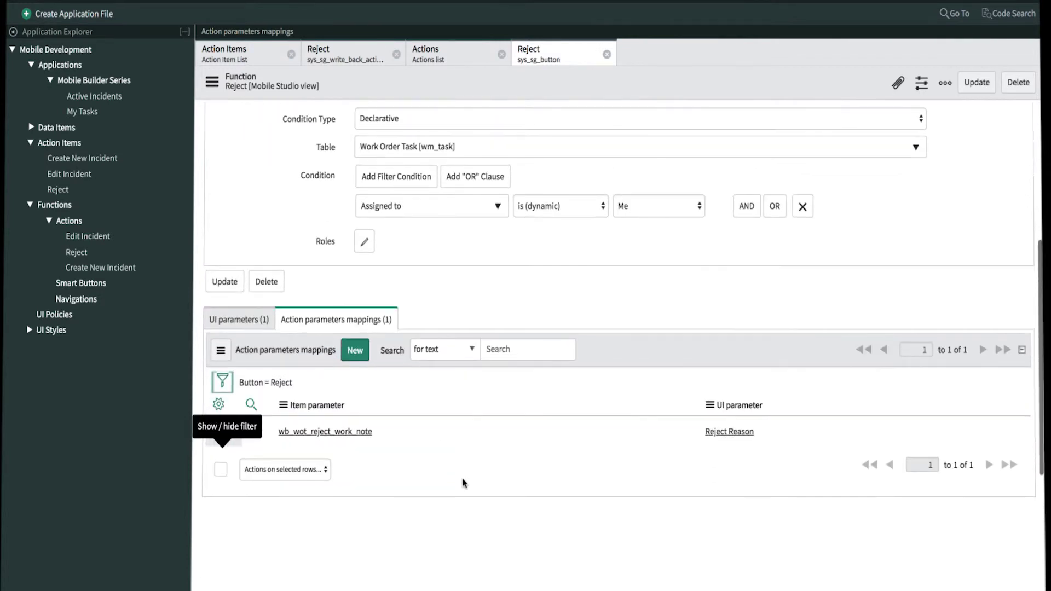
scroll(463, 481, up, 5)
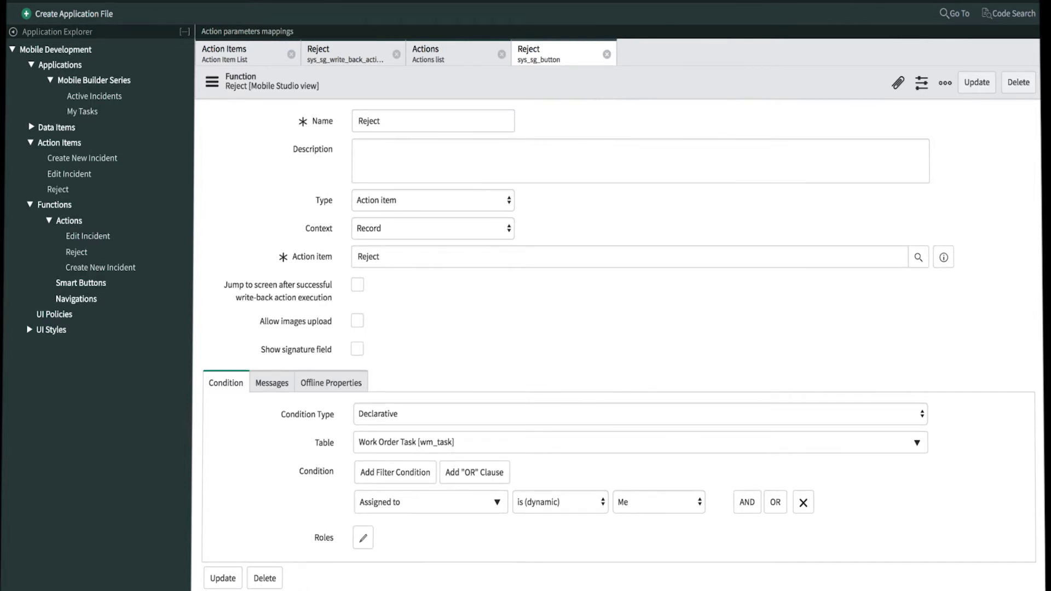
Add a 'Reject' swipe function using the Reject action to the My Tasks list.
click(82, 111)
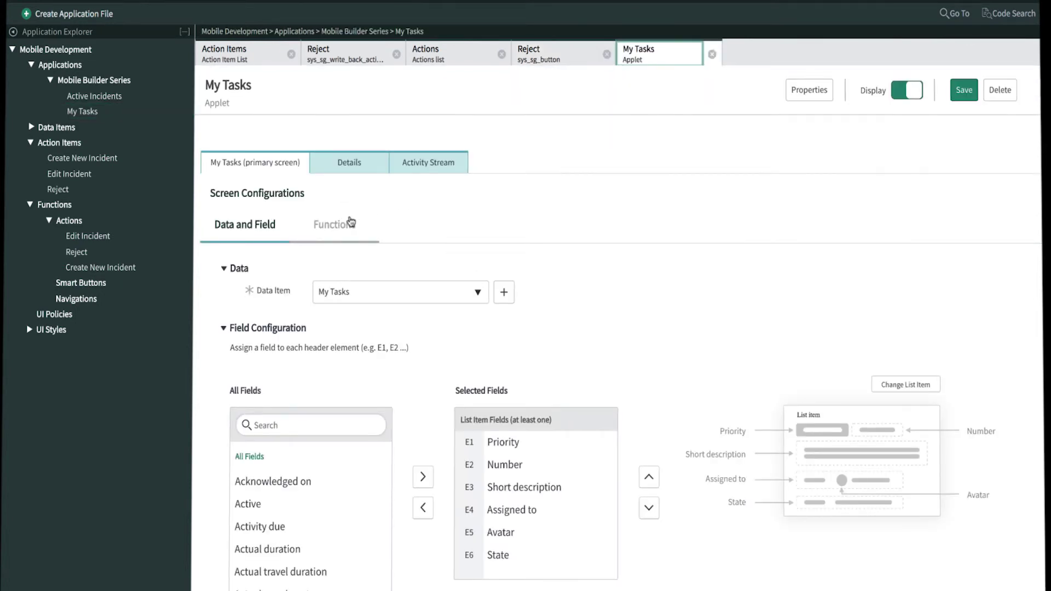
click(348, 228)
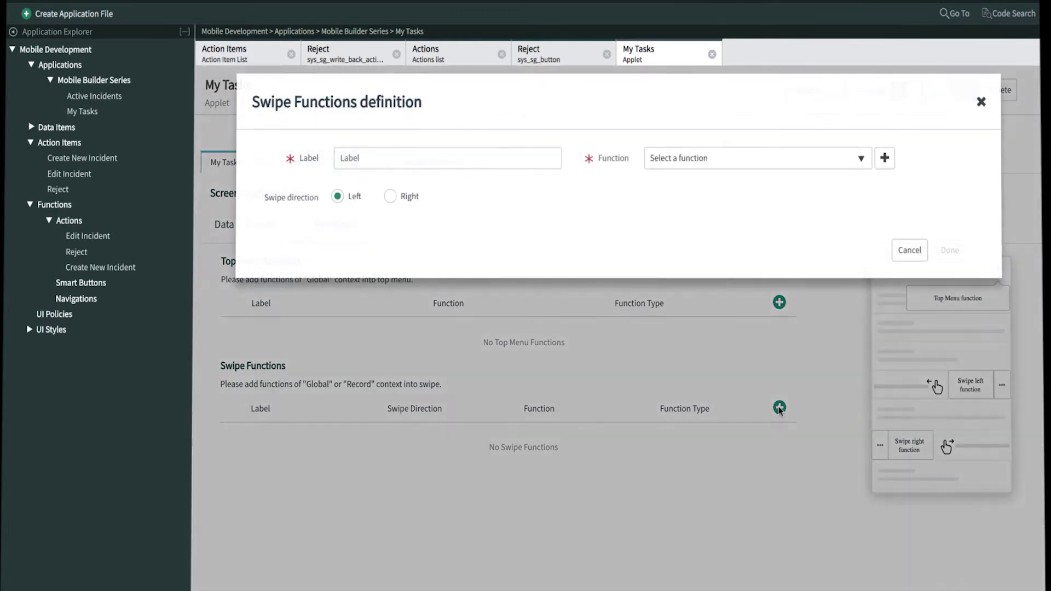
click(779, 408)
click(522, 158)
text(Reject)
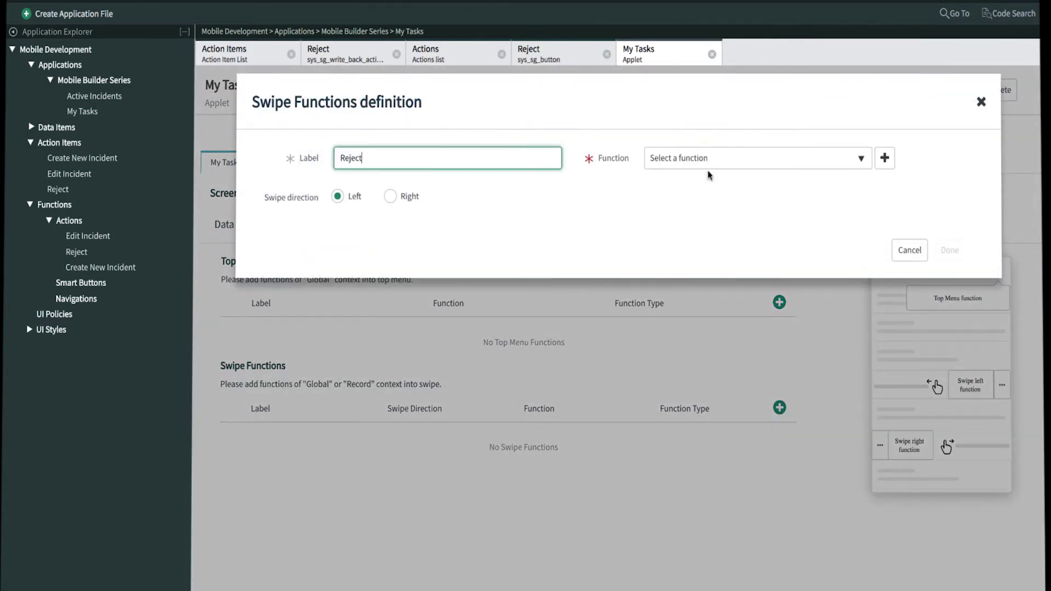
click(728, 162)
click(699, 212)
click(786, 289)
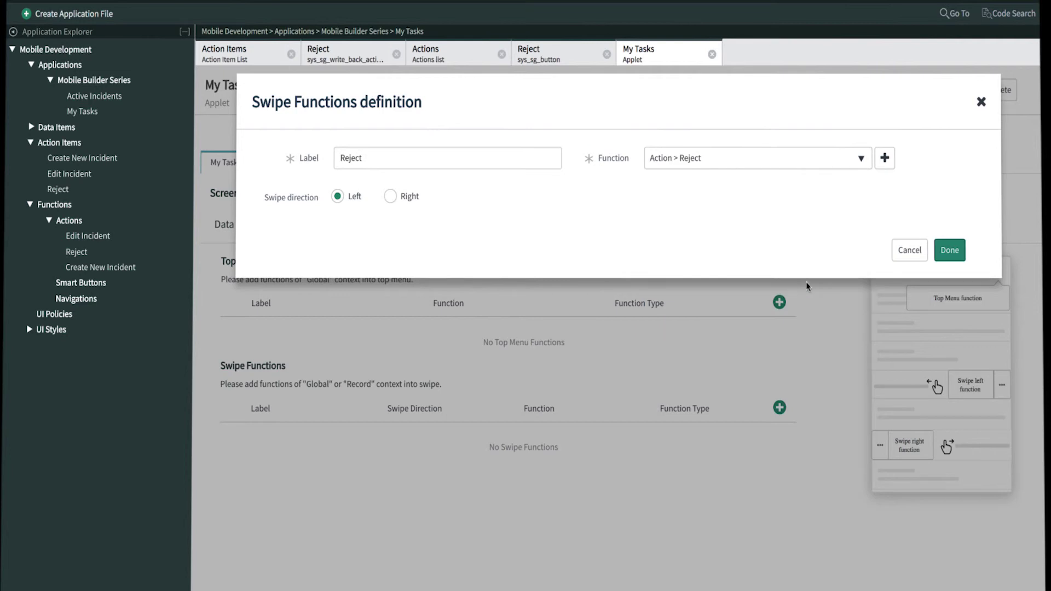
click(950, 250)
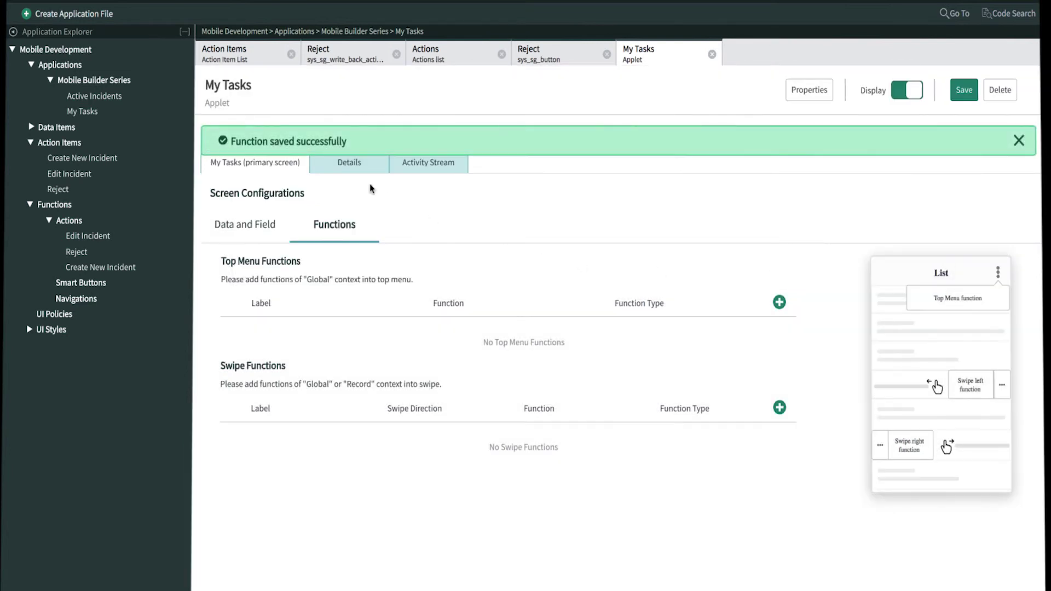
Add a 'Reject' top-menu function using the Reject action to the Details screen.
click(348, 165)
click(335, 226)
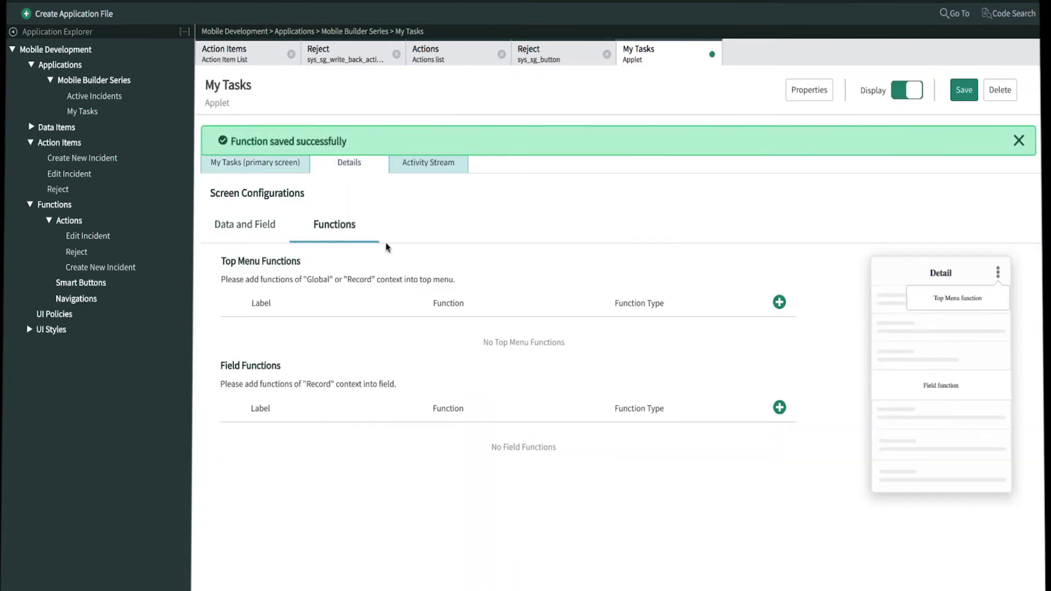
click(778, 304)
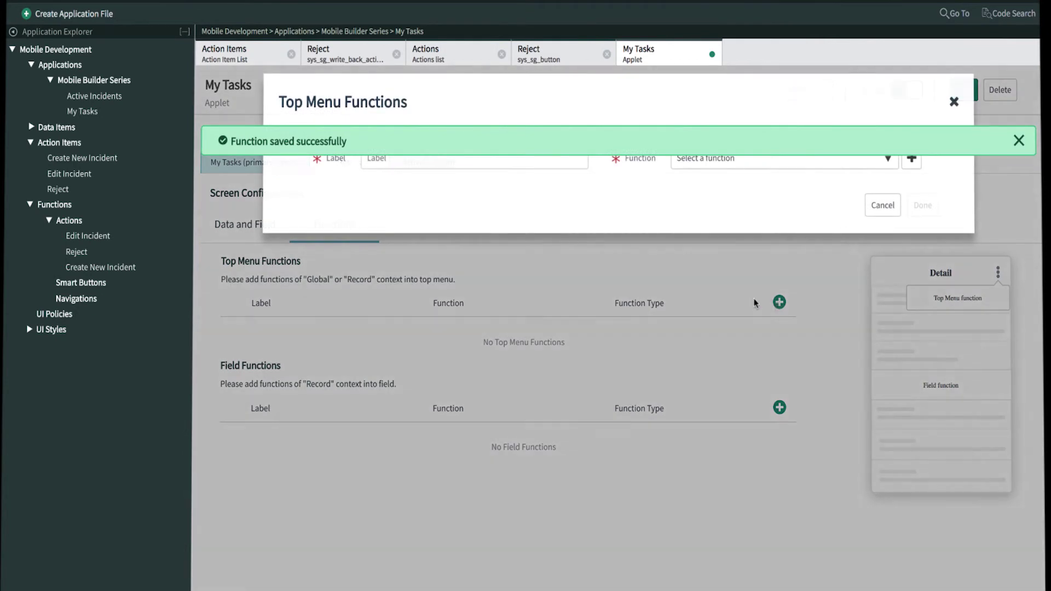
click(504, 163)
text(Reject)
click(755, 164)
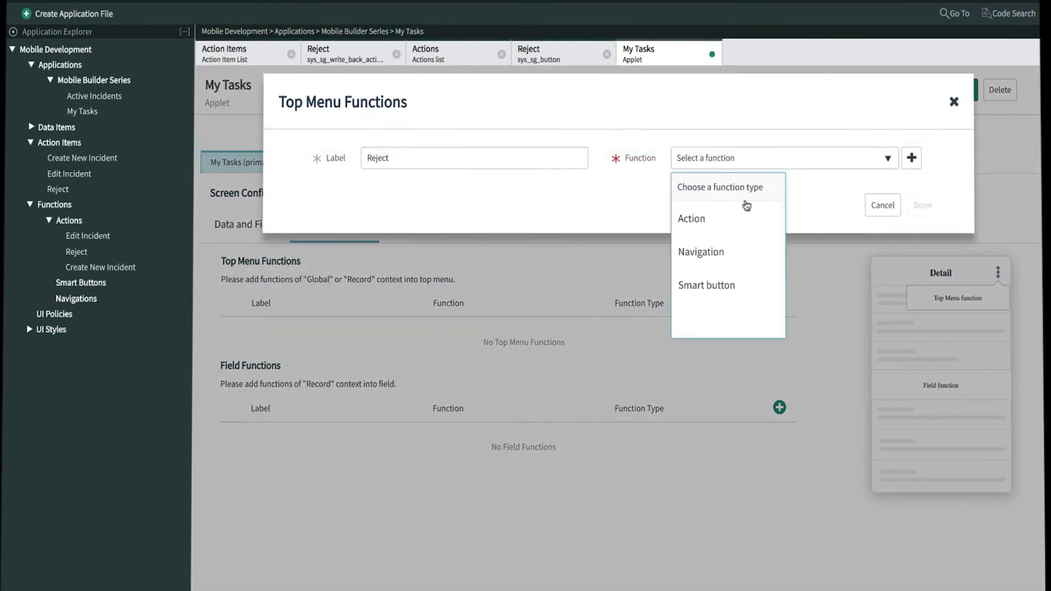
click(706, 213)
click(810, 285)
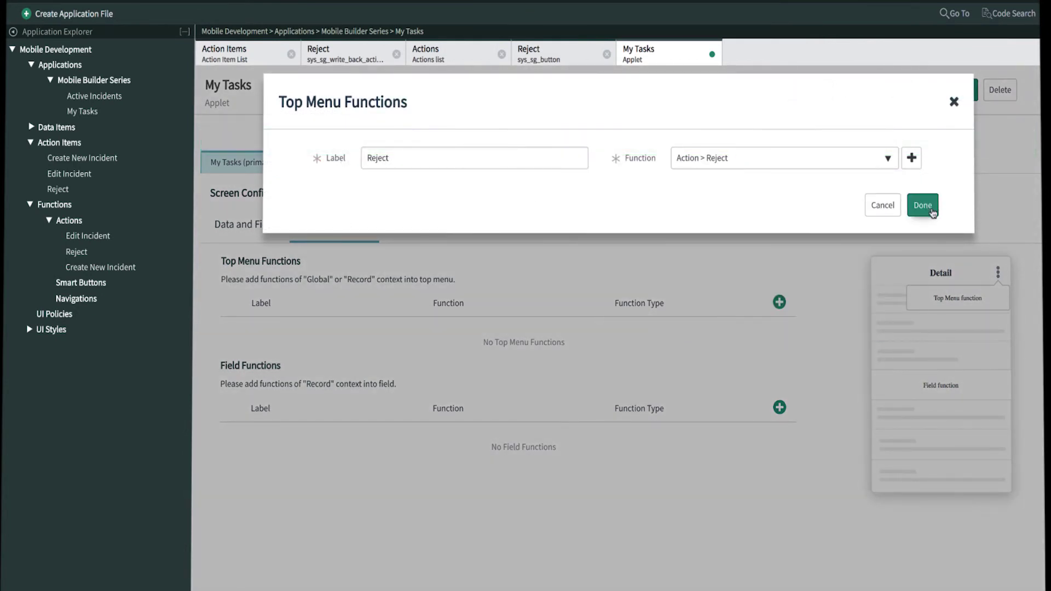
click(923, 206)
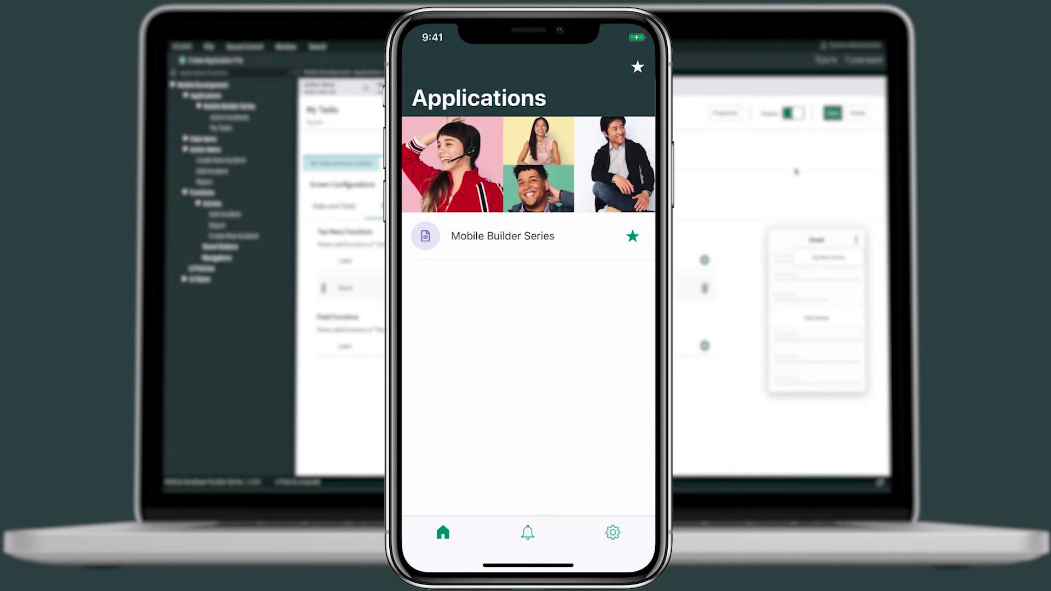
In Mobile Builder Series > My Tasks, swipe Backup lights to see Reject, then open its ⋮ menu.
click(425, 235)
click(590, 160)
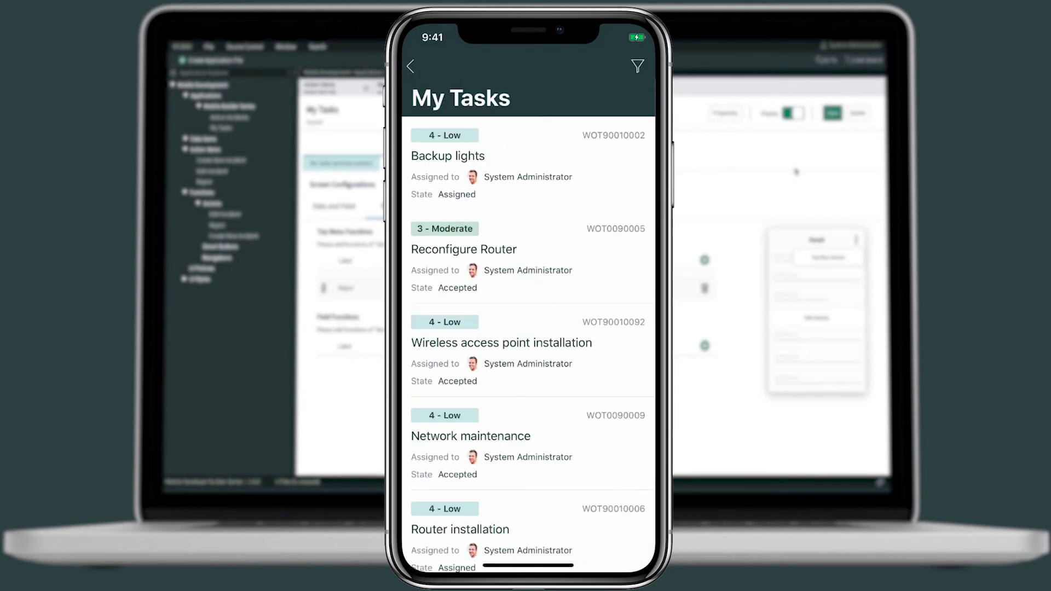
drag(602, 164, 471, 164)
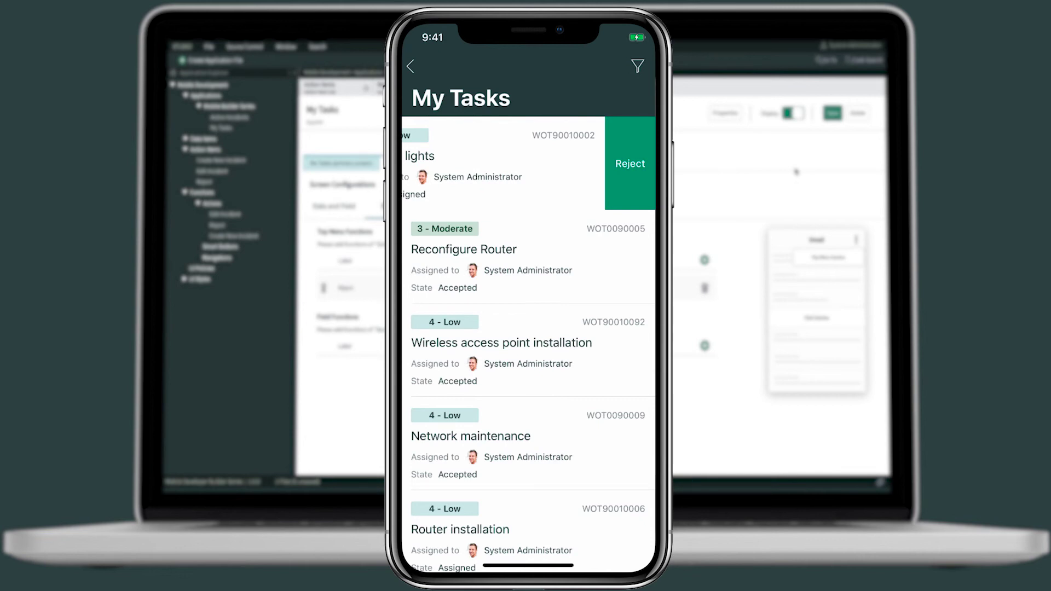
click(422, 153)
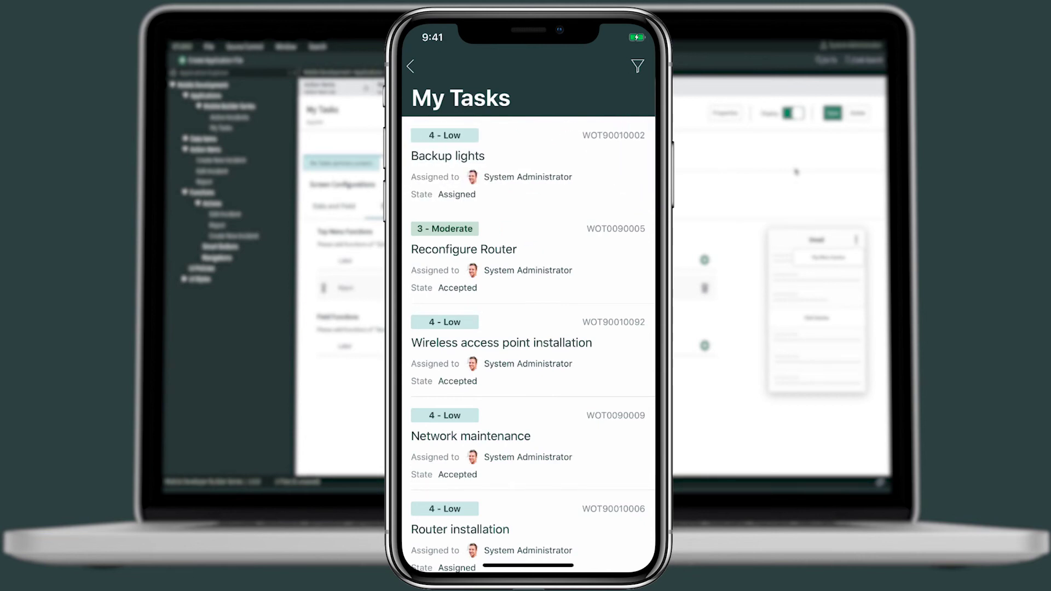
click(533, 160)
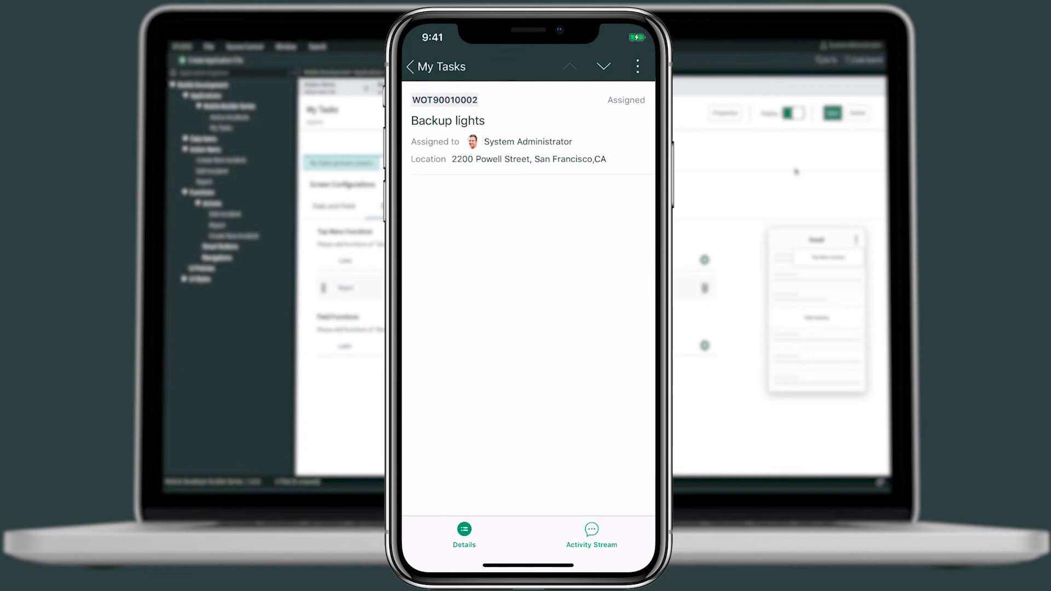
click(637, 66)
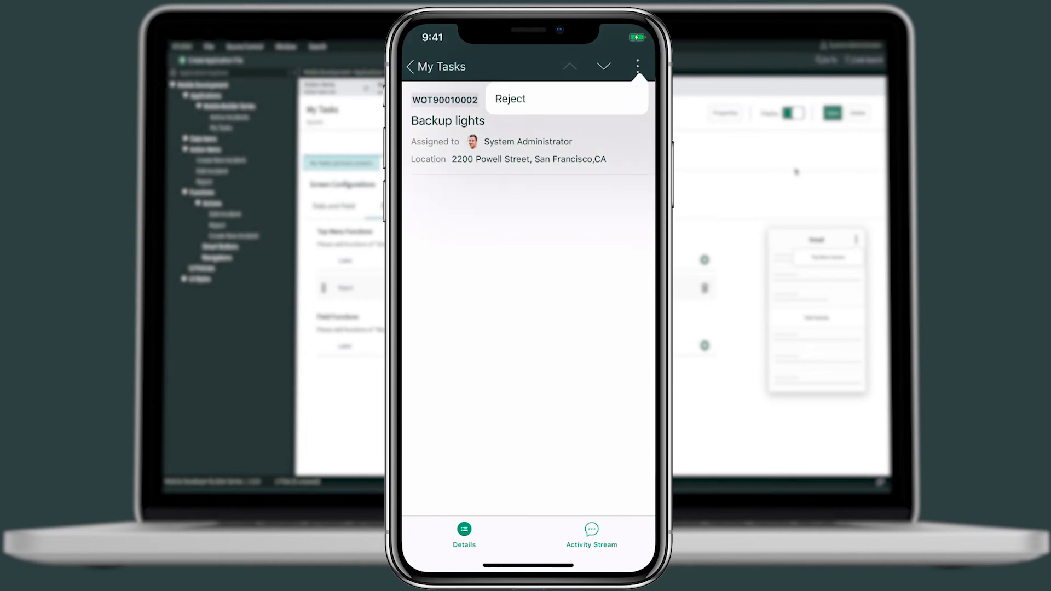
Reject Backup lights with reason 'I don't have the necessary skills to do this' and submit.
click(510, 99)
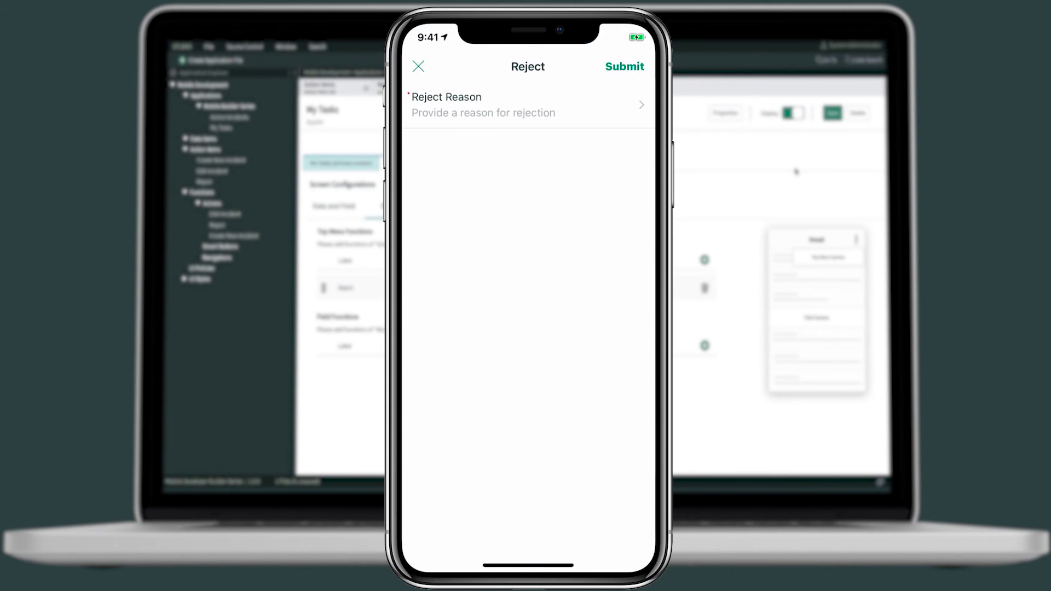
click(446, 104)
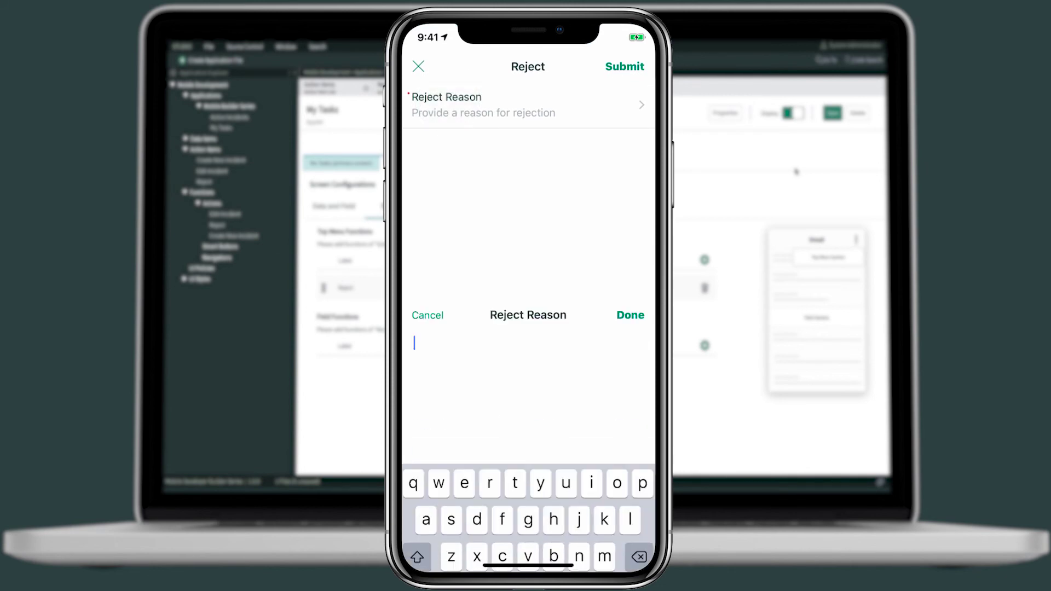
text(I do)
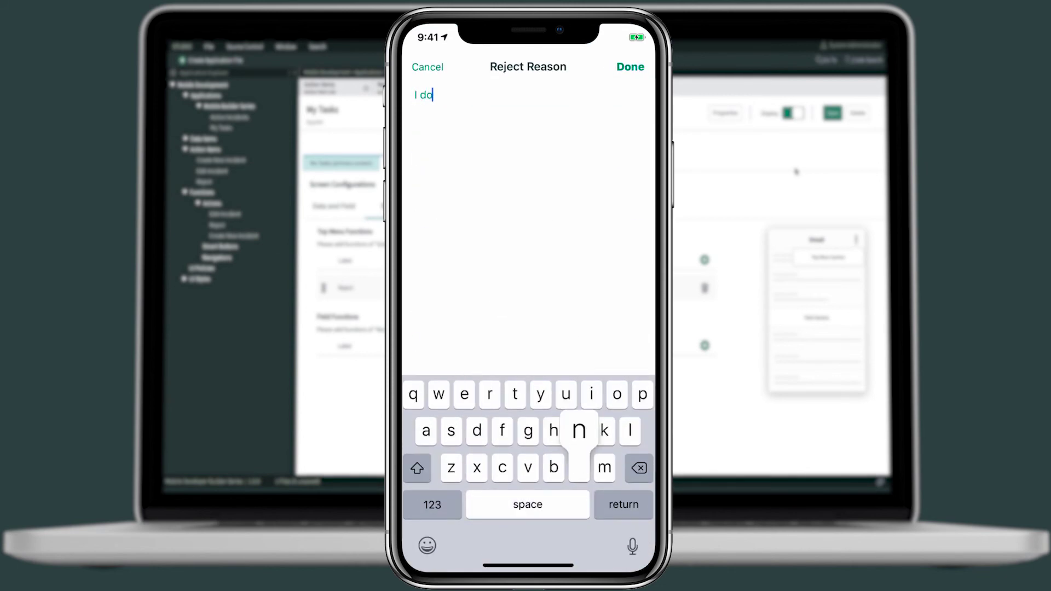
text(n’t have the nece)
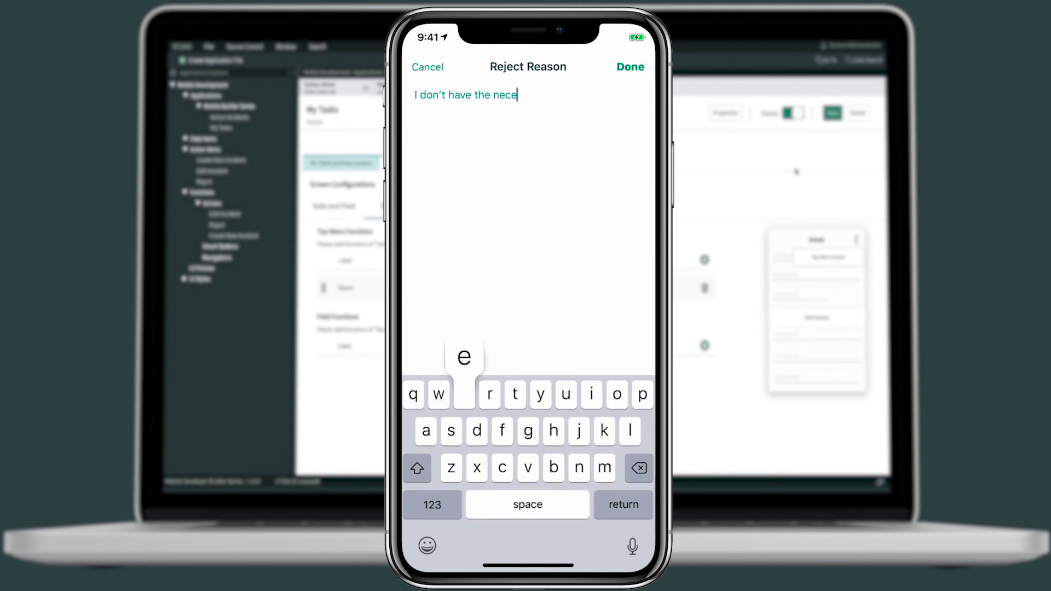
text(ssary )
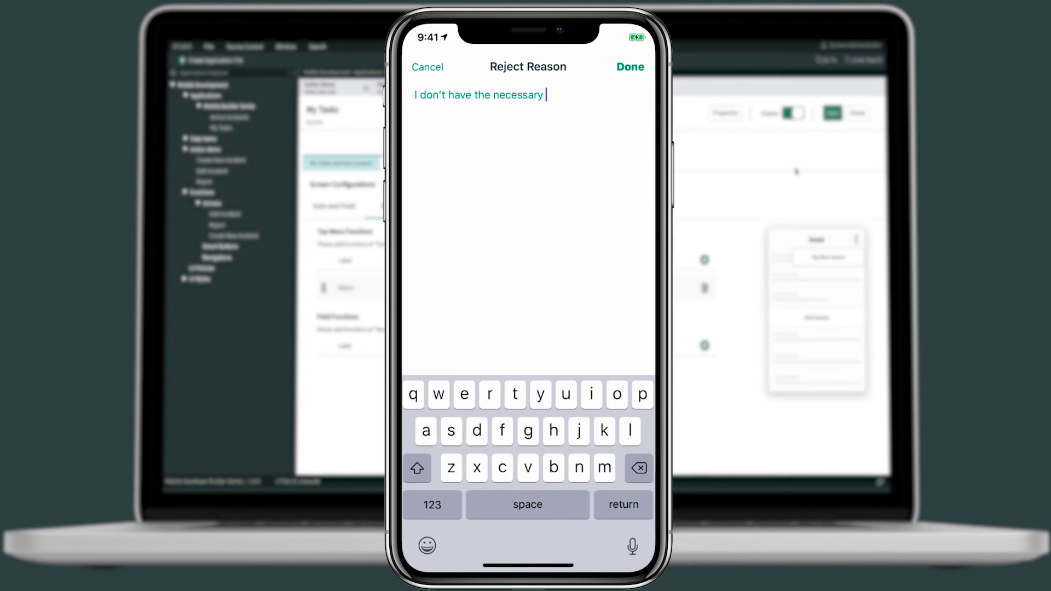
text(skills to do this)
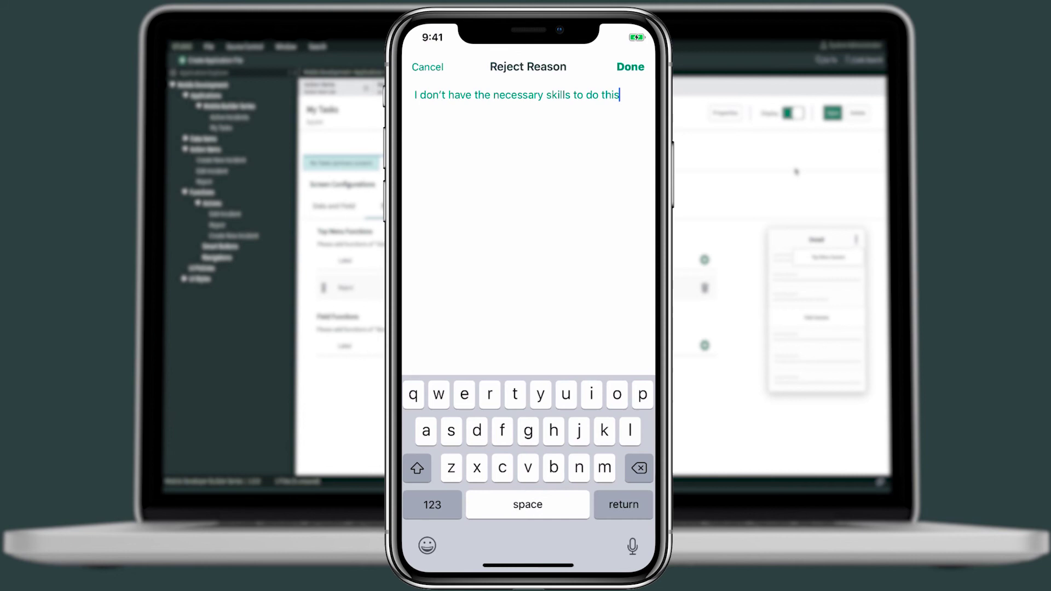
click(630, 66)
click(623, 66)
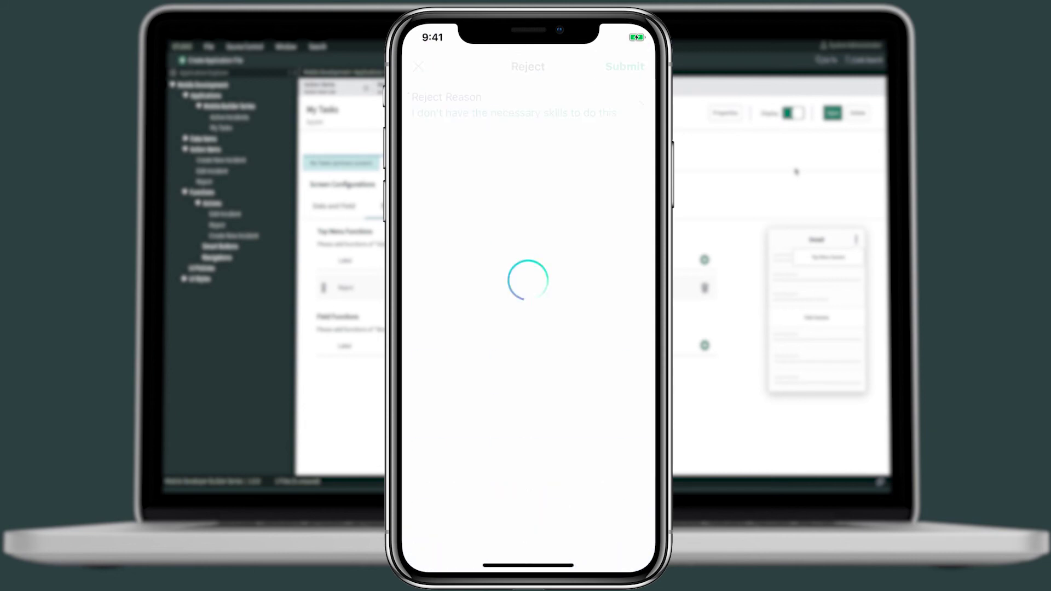